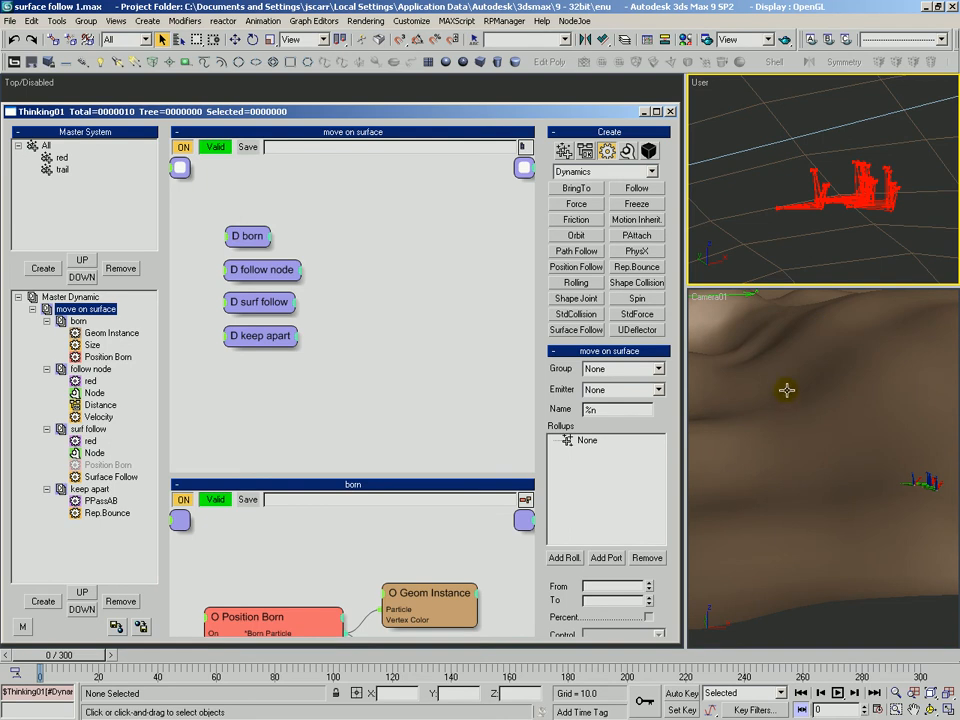
# Step: Select the terrain surface in the camera view and check its mesh with edged faces toggled on and off
pyautogui.click(810, 549)
pyautogui.press('F4')
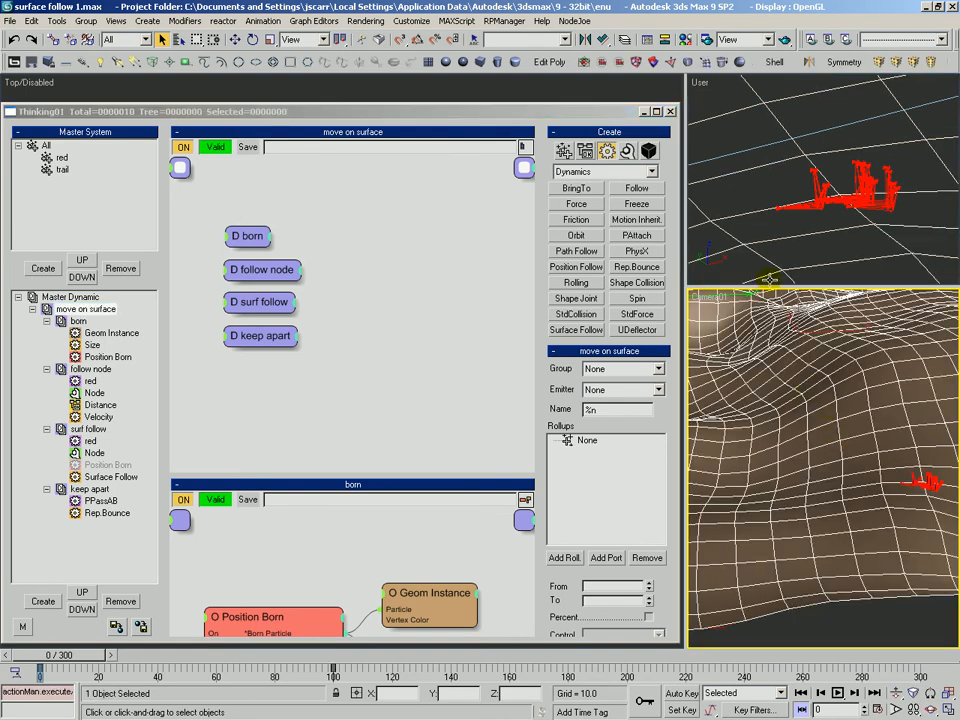
pyautogui.press('F4')
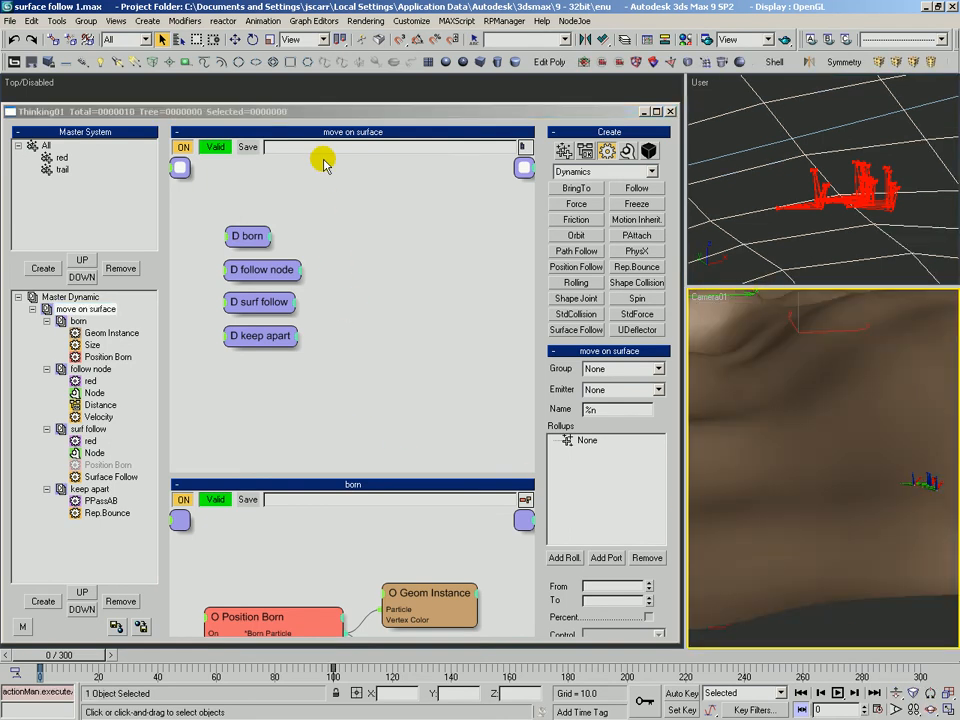
# Step: Review the born and follow node sets inside move on surface and examine the particles on the terrain
pyautogui.click(394, 240)
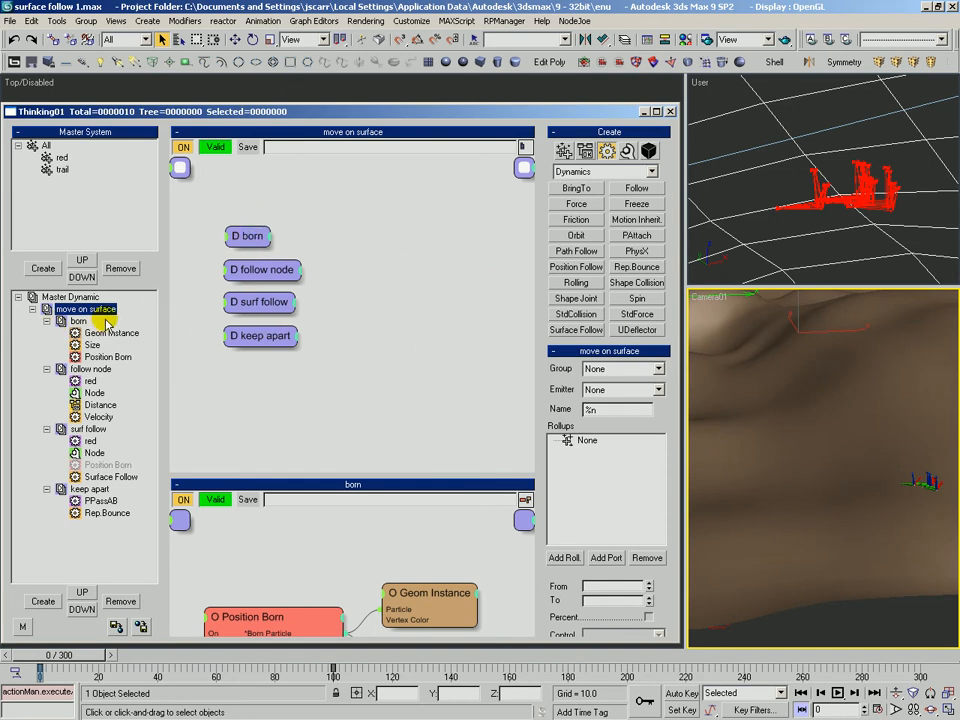
pyautogui.click(252, 236)
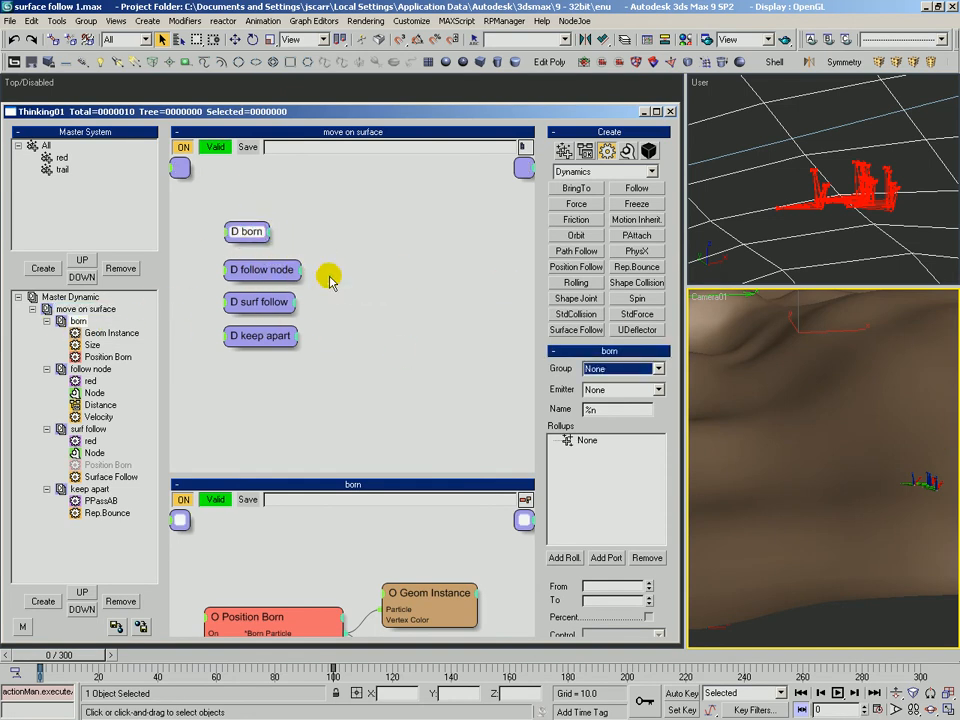
pyautogui.click(262, 270)
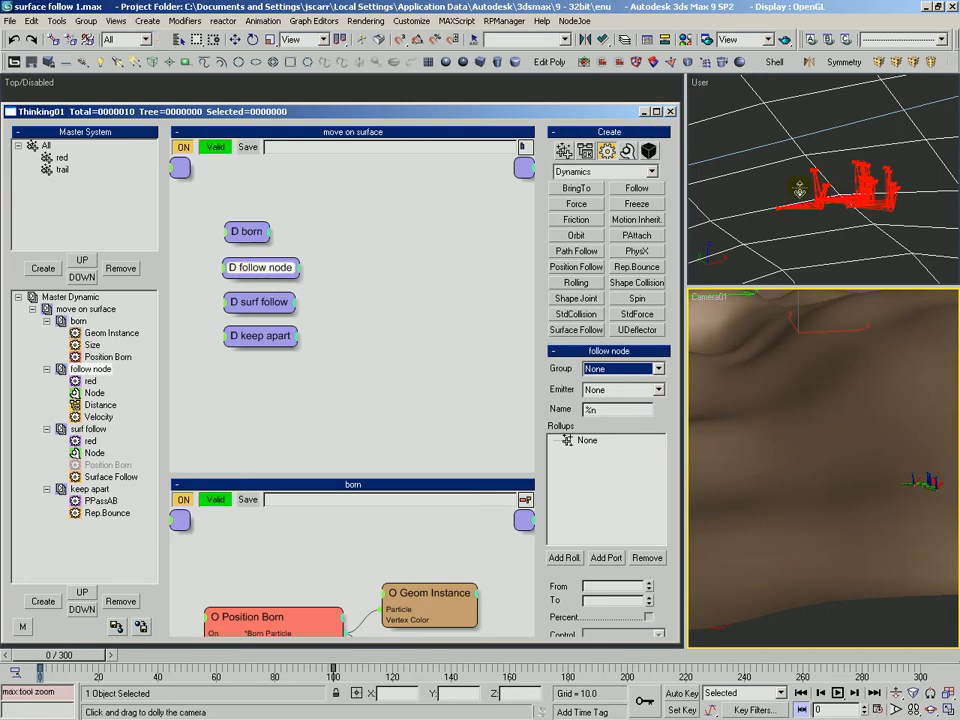
pyautogui.rightClick(784, 228)
pyautogui.scroll(-3, 778, 234)
pyautogui.keyDown('alt'); pyautogui.moveTo(776, 236); pyautogui.dragTo(836, 262, button='middle'); pyautogui.keyUp('alt')
pyautogui.scroll(-2, 836, 264)
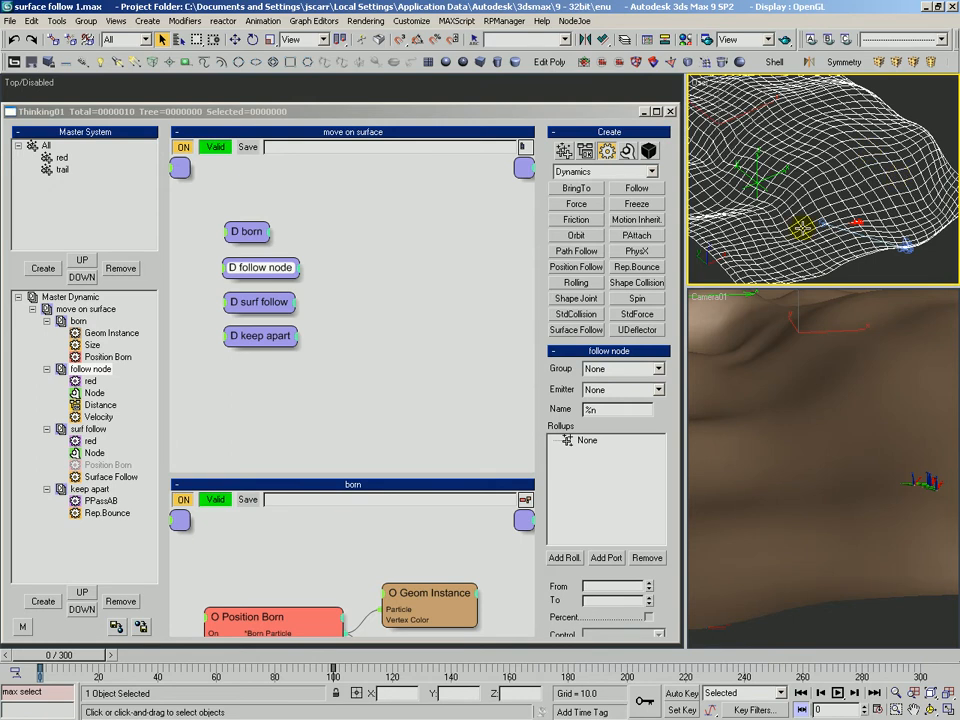
pyautogui.hotkey('alt', 'z')
pyautogui.moveTo(832, 236); pyautogui.dragTo(853, 189)
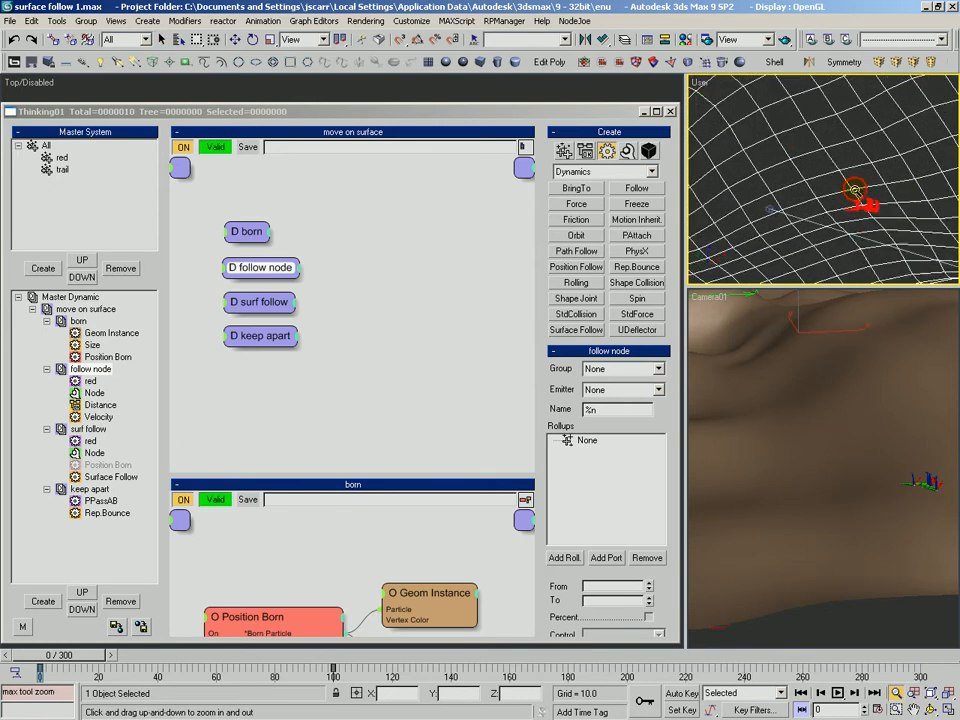
# Step: Review the surf follow and keep apart sets and look closely at how the particles sit together
pyautogui.click(265, 304)
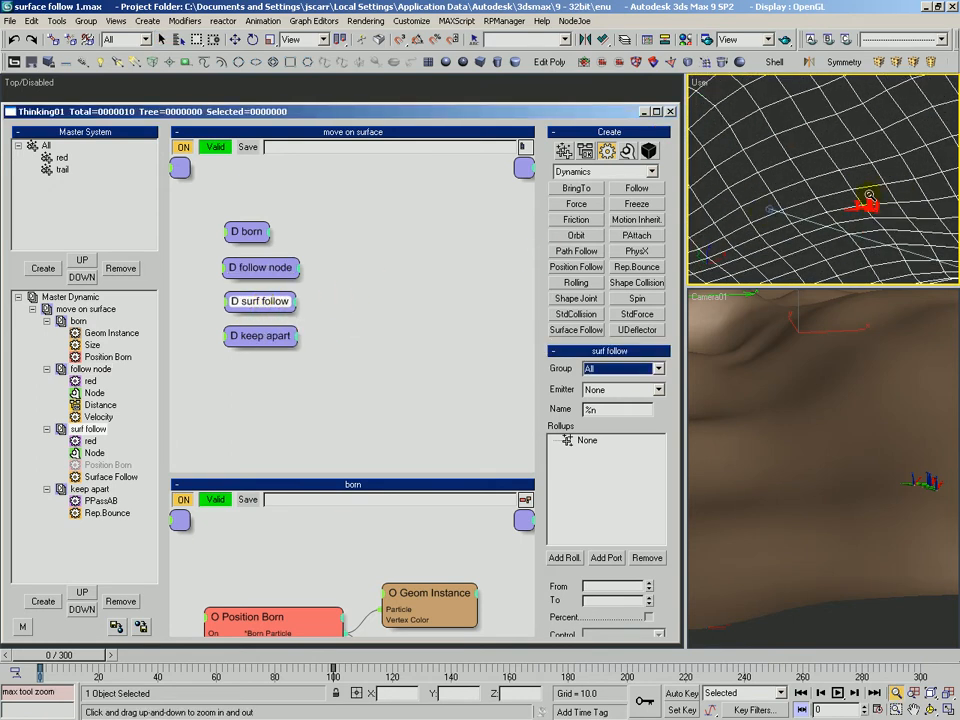
pyautogui.click(262, 338)
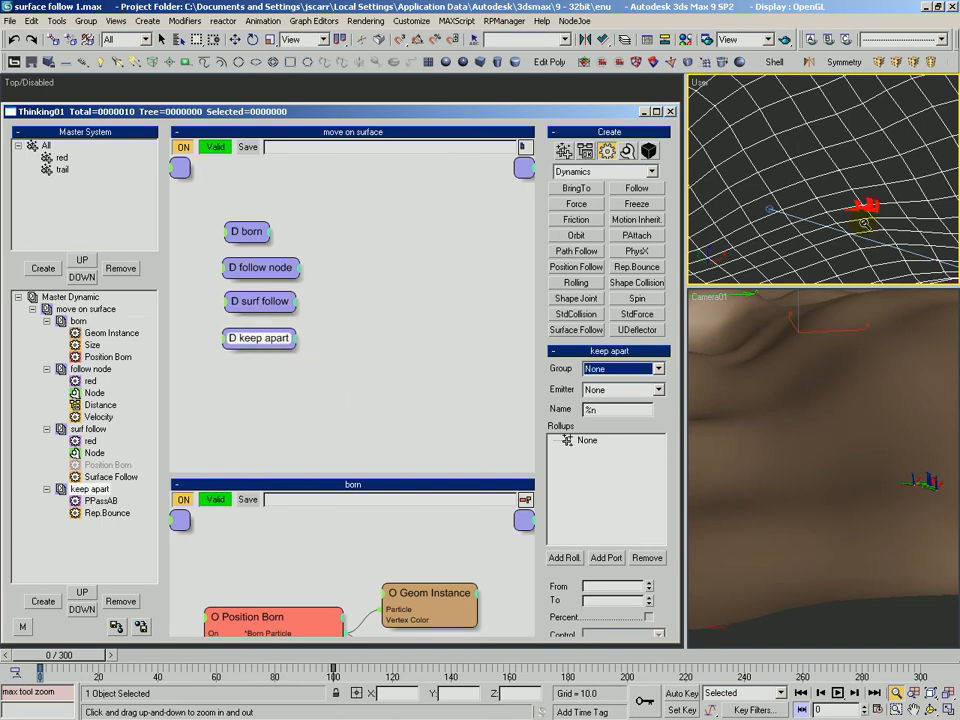
pyautogui.moveTo(866, 231); pyautogui.dragTo(877, 207)
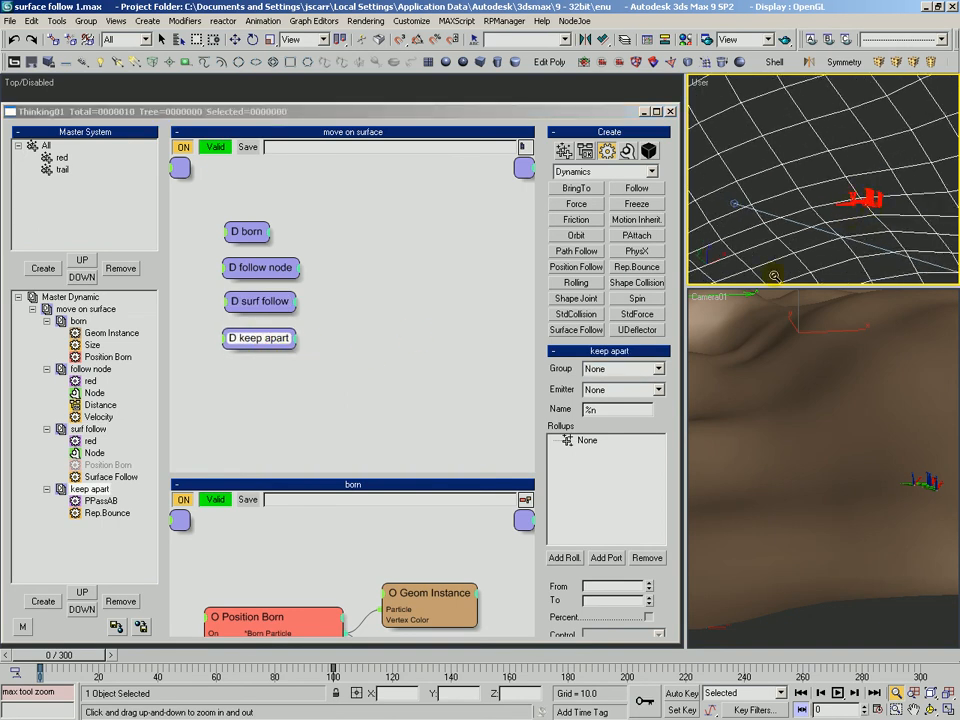
pyautogui.moveTo(839, 192); pyautogui.dragTo(876, 168)
# Step: Open the born set and inspect the Position Born and Geom Instance operator settings
pyautogui.click(78, 321)
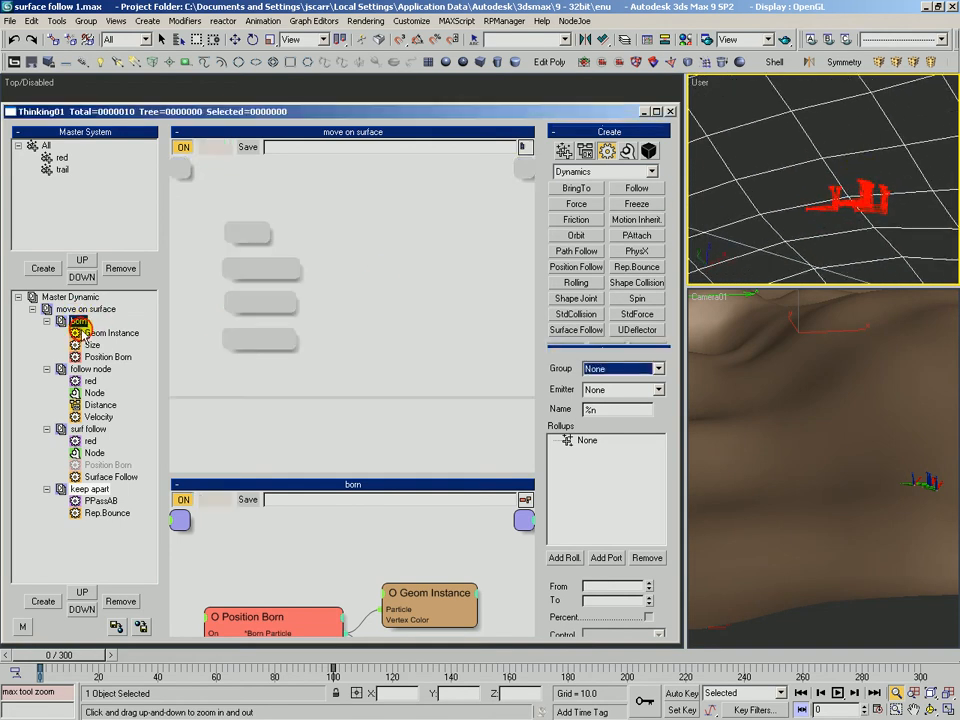
pyautogui.click(272, 265)
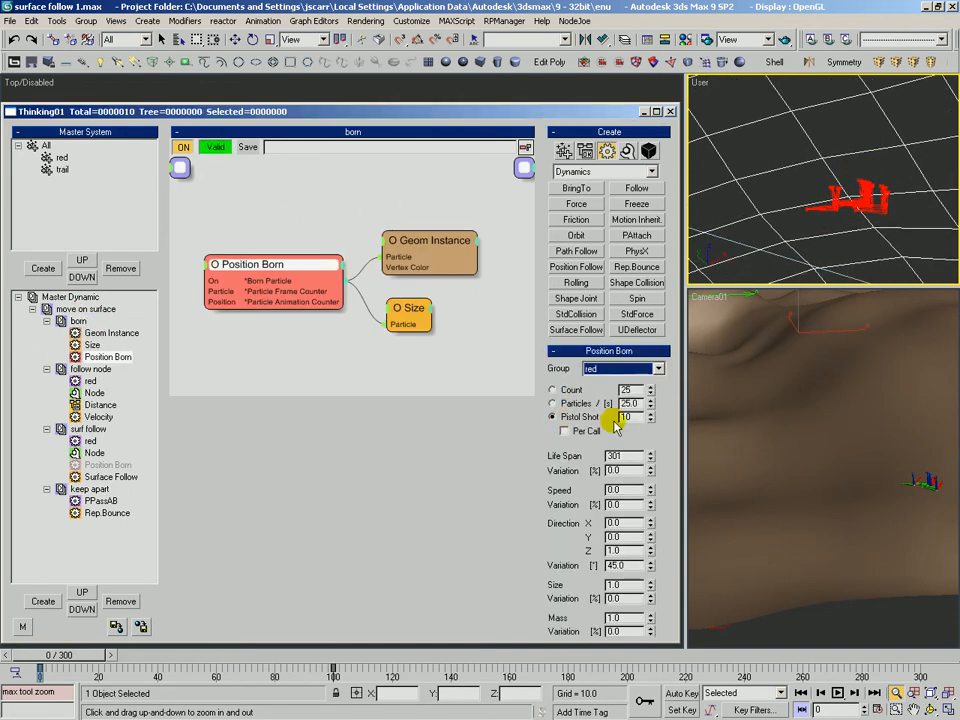
pyautogui.moveTo(431, 264); pyautogui.dragTo(425, 257)
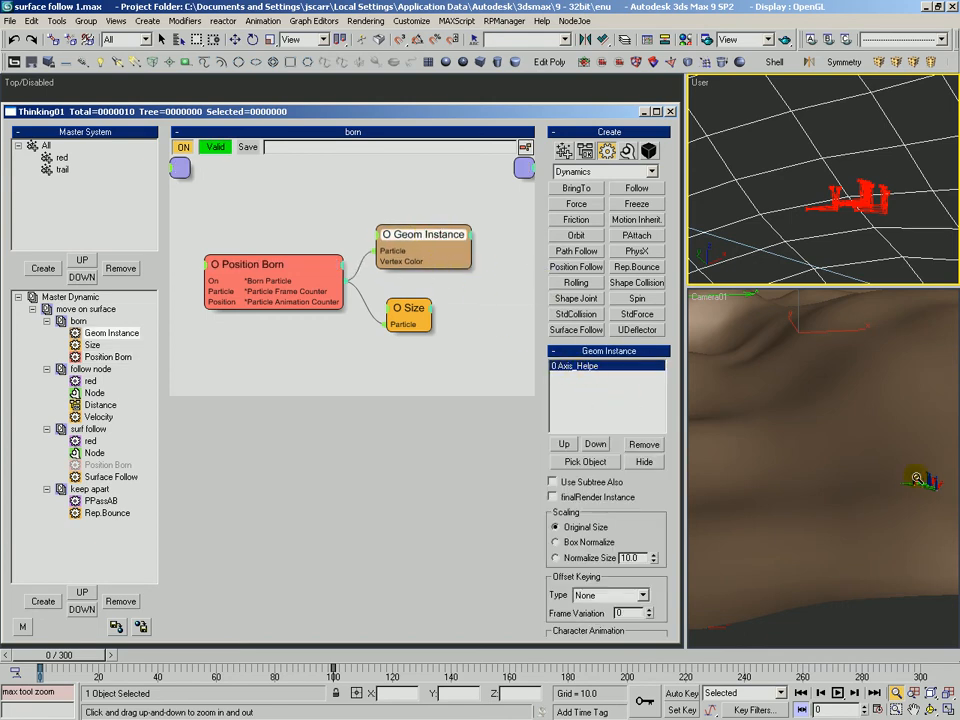
# Step: Shade the User viewport and examine the axis-shaped particle instances on the terrain from several angles
pyautogui.moveTo(846, 212); pyautogui.dragTo(861, 157)
pyautogui.press('F3')
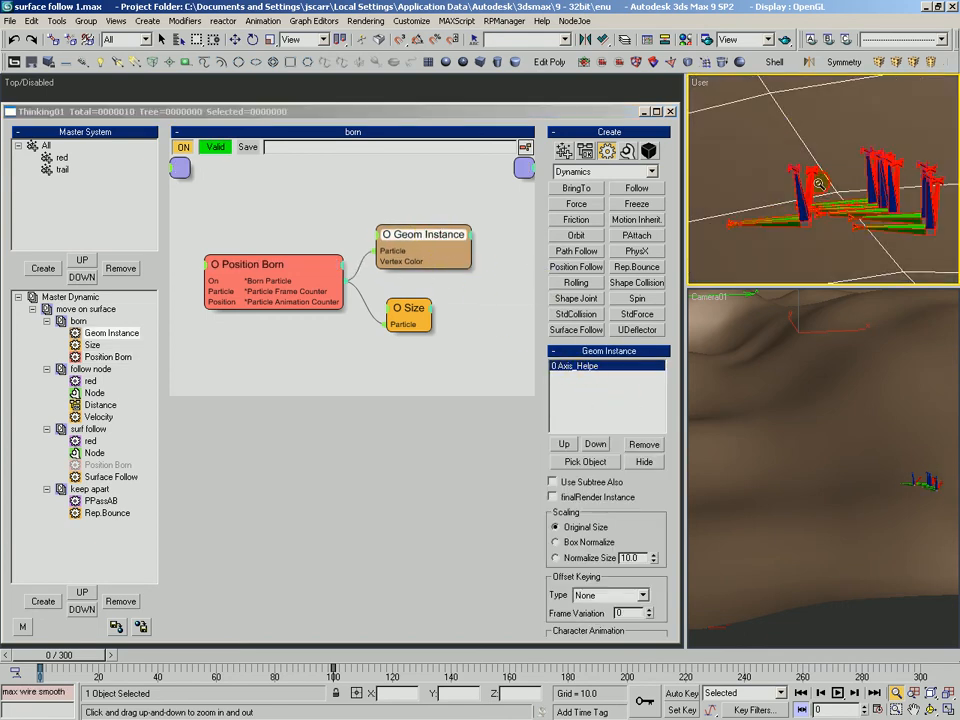
pyautogui.hotkey('ctrl', 'r')
pyautogui.moveTo(820, 233); pyautogui.dragTo(826, 156)
pyautogui.hotkey('alt', 'z')
pyautogui.hotkey('ctrl', 'r')
pyautogui.hotkey('alt', 'z')
pyautogui.moveTo(763, 187); pyautogui.dragTo(636, 281)
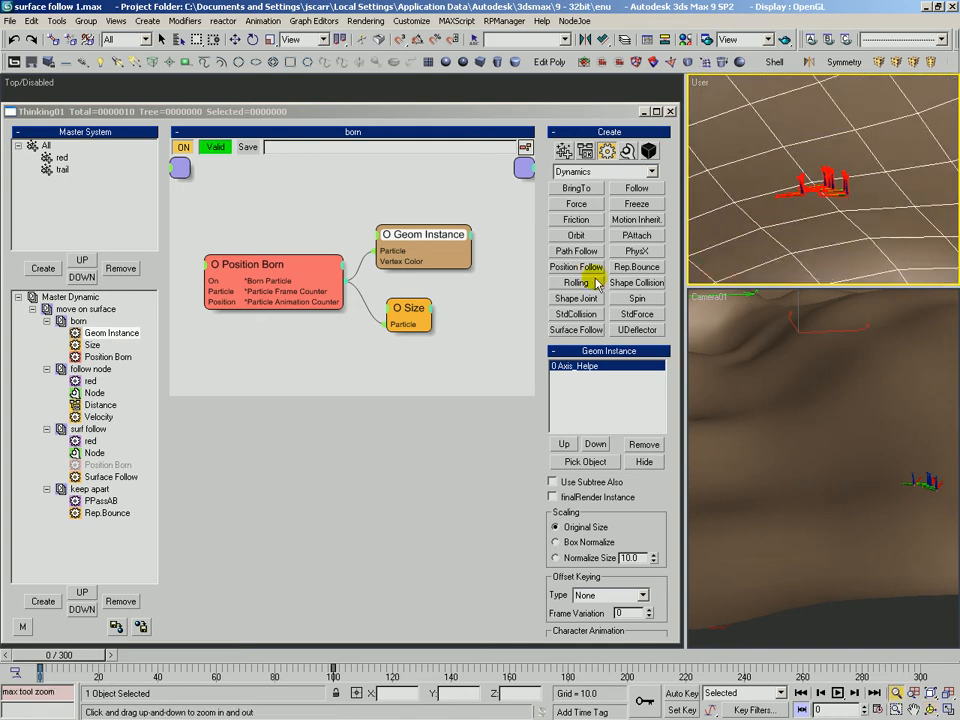
# Step: Open the follow node set, display the User viewport in wireframe and inspect the object assigned to the Node helper
pyautogui.click(90, 369)
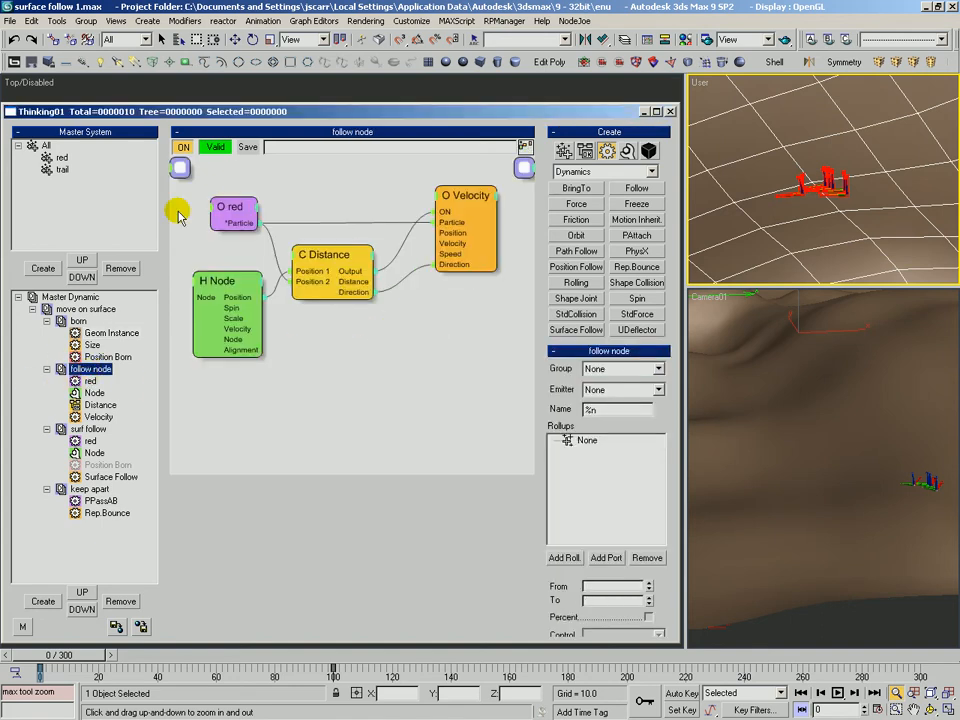
pyautogui.press('F3')
pyautogui.hotkey('ctrl', 'r')
pyautogui.moveTo(788, 188)
pyautogui.mouseDown()
pyautogui.moveTo(786, 172)
pyautogui.moveTo(784, 210)
pyautogui.moveTo(767, 202)
pyautogui.moveTo(794, 150)
pyautogui.moveTo(781, 171)
pyautogui.mouseUp()
pyautogui.hotkey('alt', 'z')
pyautogui.click(225, 280)
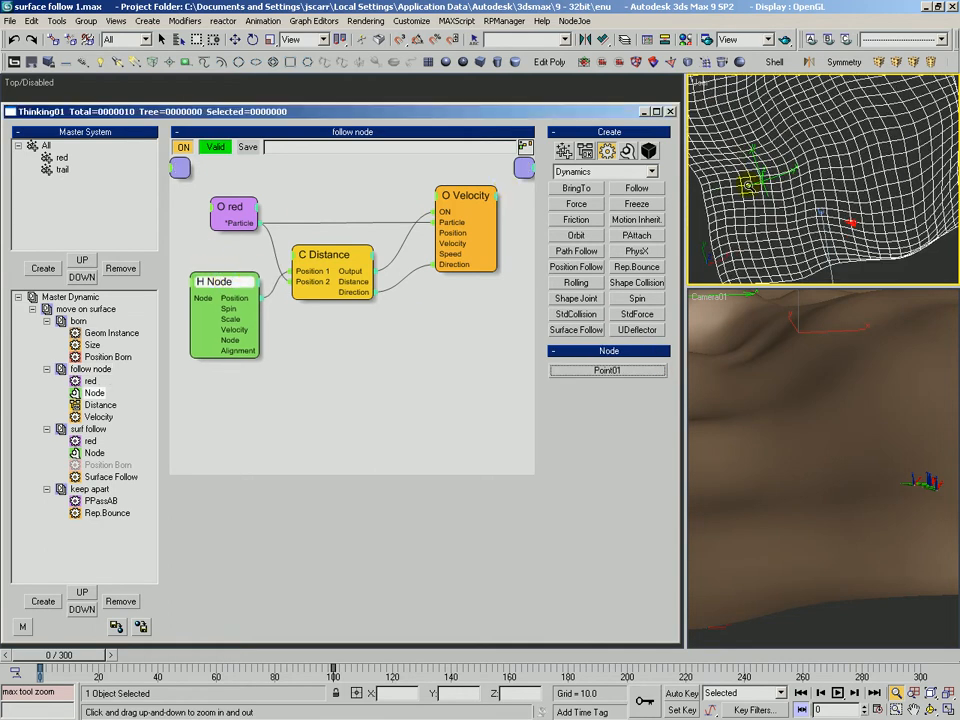
# Step: Inspect the Distance, red and Velocity operators and their connections in the follow node set
pyautogui.click(326, 255)
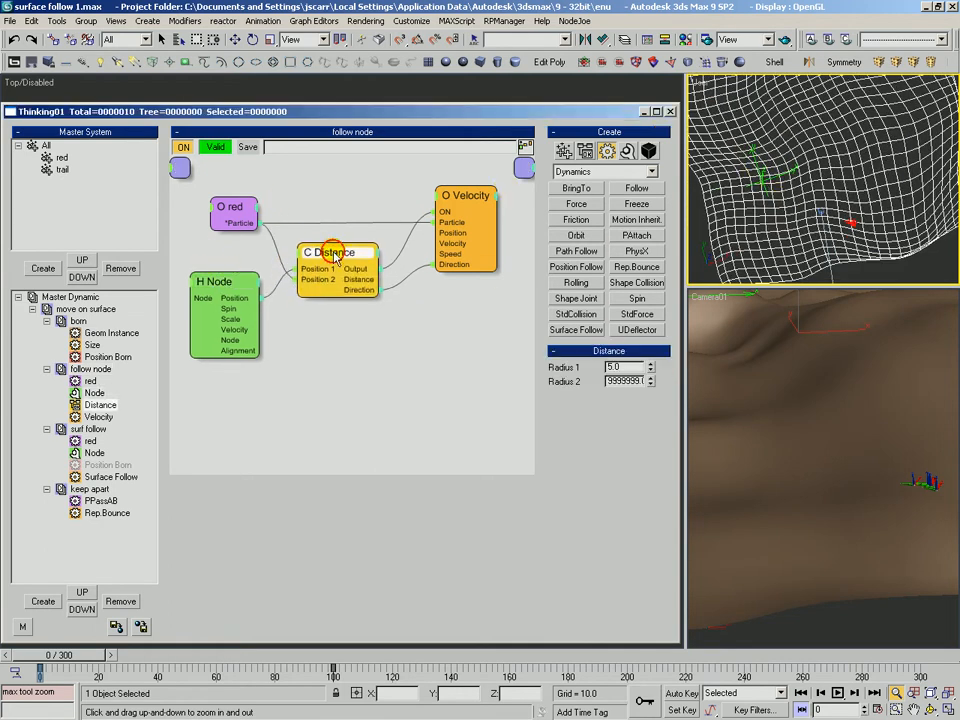
pyautogui.moveTo(339, 259); pyautogui.dragTo(337, 261)
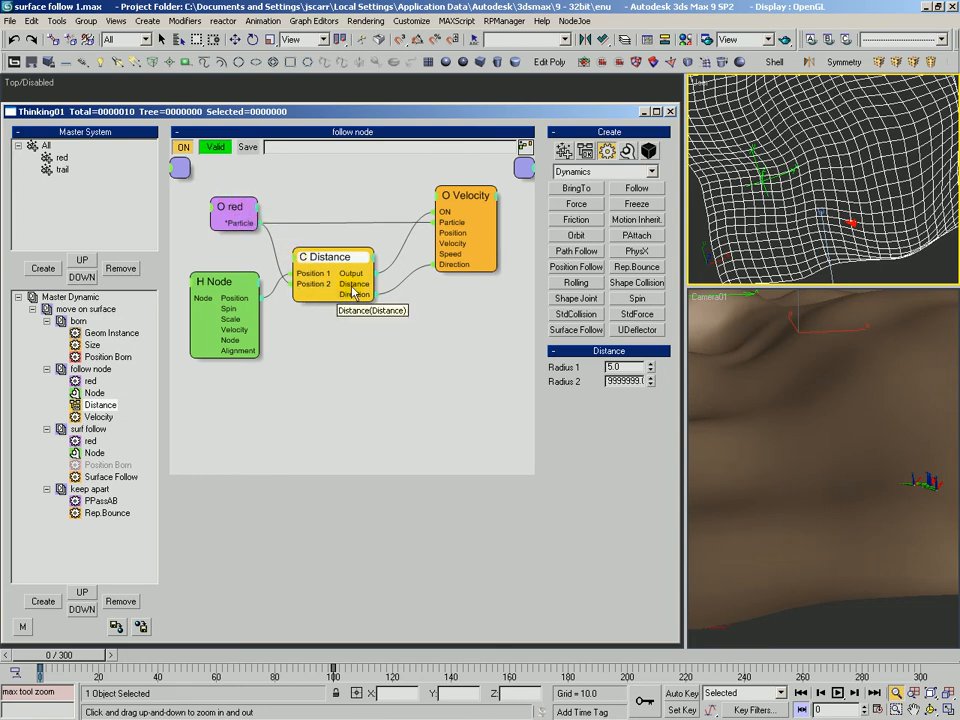
pyautogui.click(230, 210)
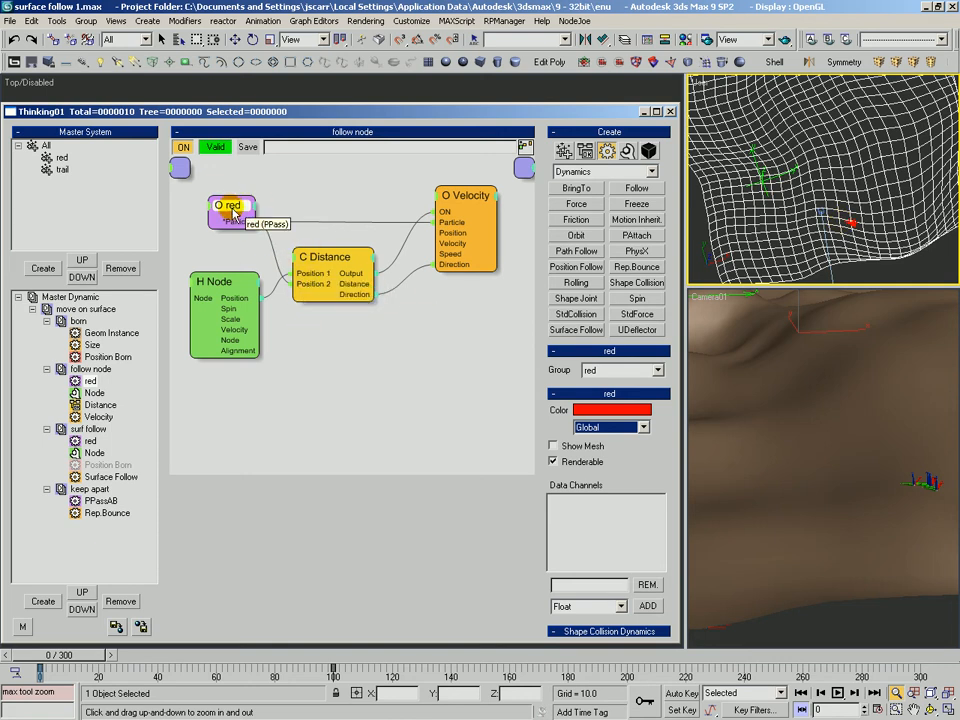
pyautogui.click(314, 255)
pyautogui.moveTo(314, 255); pyautogui.dragTo(312, 262)
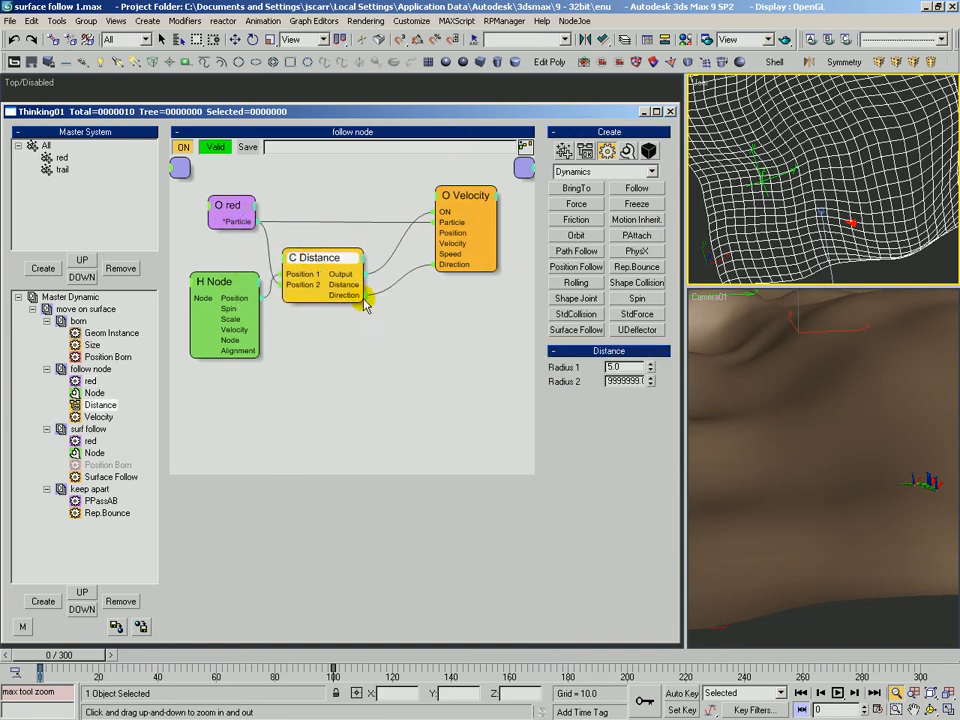
pyautogui.click(450, 205)
pyautogui.moveTo(450, 205); pyautogui.dragTo(443, 217)
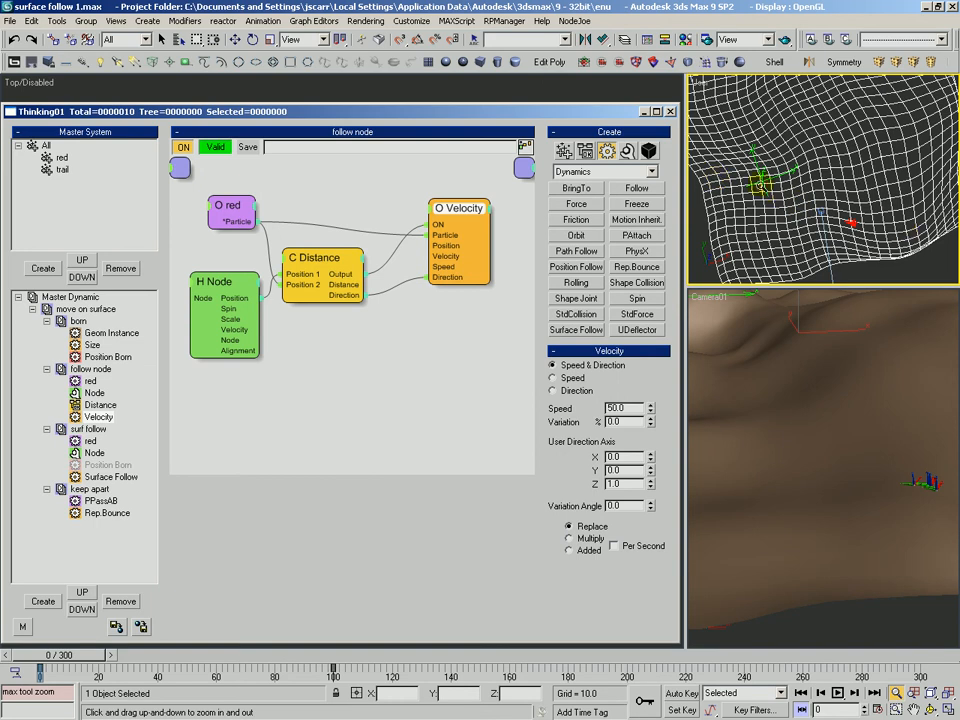
# Step: Switch the wireframe viewport to the Top view and examine the target point and particles, scrubbing the timeline at its start
pyautogui.moveTo(755, 205); pyautogui.dragTo(745, 250)
pyautogui.hotkey('ctrl', 'r')
pyautogui.moveTo(714, 165); pyautogui.dragTo(708, 136)
pyautogui.press('t')
pyautogui.hotkey('alt', 'z')
pyautogui.moveTo(852, 243); pyautogui.dragTo(846, 160)
pyautogui.moveTo(796, 270); pyautogui.dragTo(788, 208)
pyautogui.moveTo(806, 236); pyautogui.dragTo(829, 186, button='middle')
pyautogui.moveTo(840, 206); pyautogui.dragTo(856, 162)
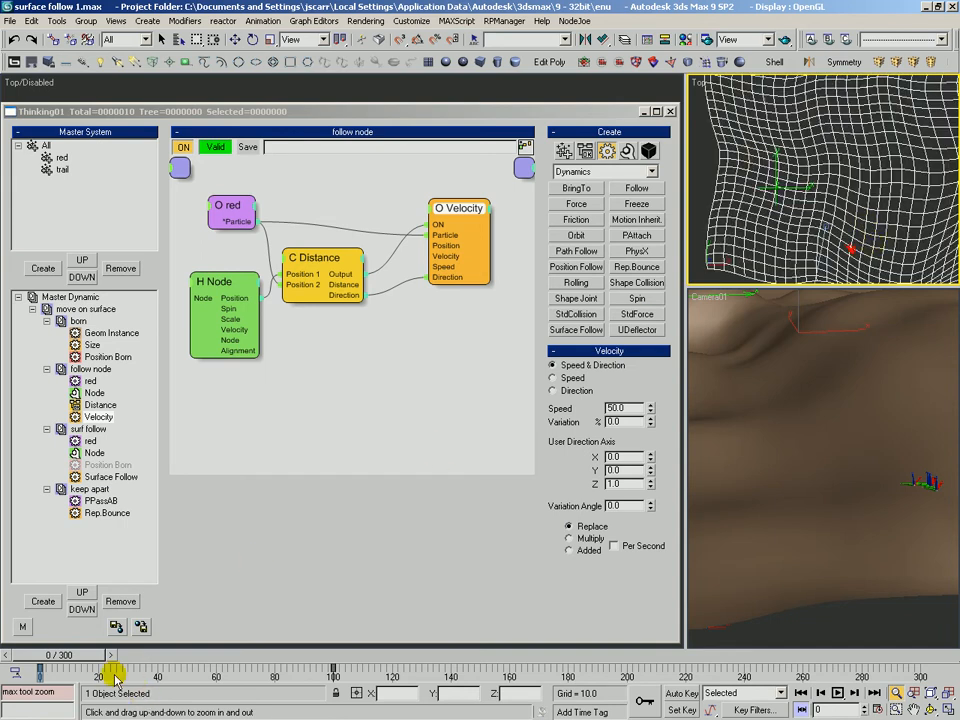
pyautogui.moveTo(96, 655); pyautogui.dragTo(20, 682)
# Step: Recheck the Velocity and Distance operators that drive the particles in the follow node set
pyautogui.moveTo(445, 217); pyautogui.dragTo(442, 214)
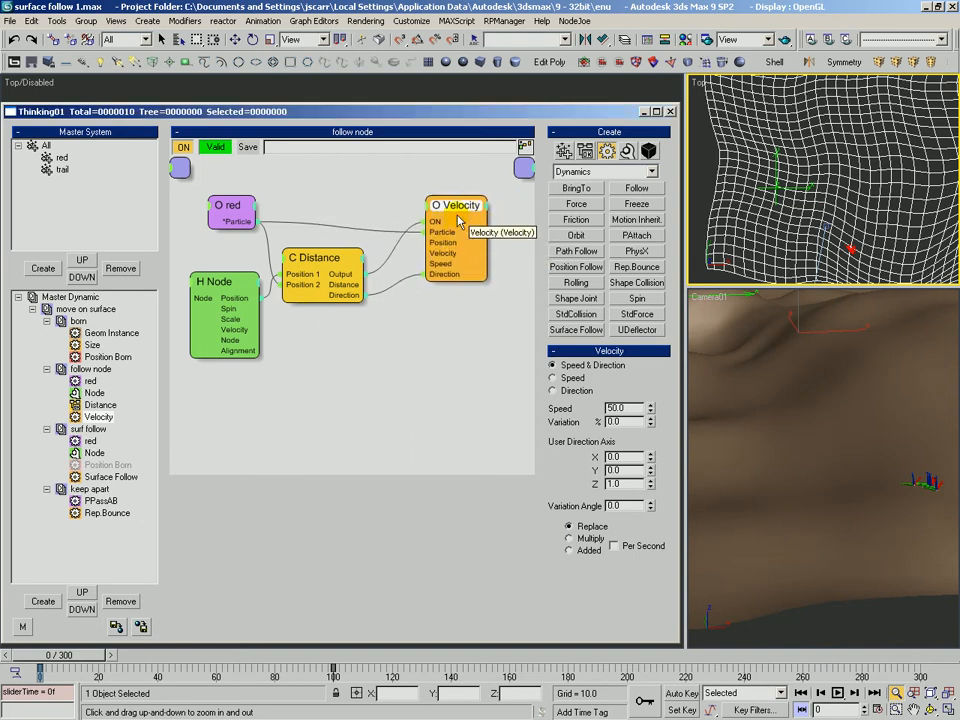
pyautogui.moveTo(331, 263); pyautogui.dragTo(338, 258)
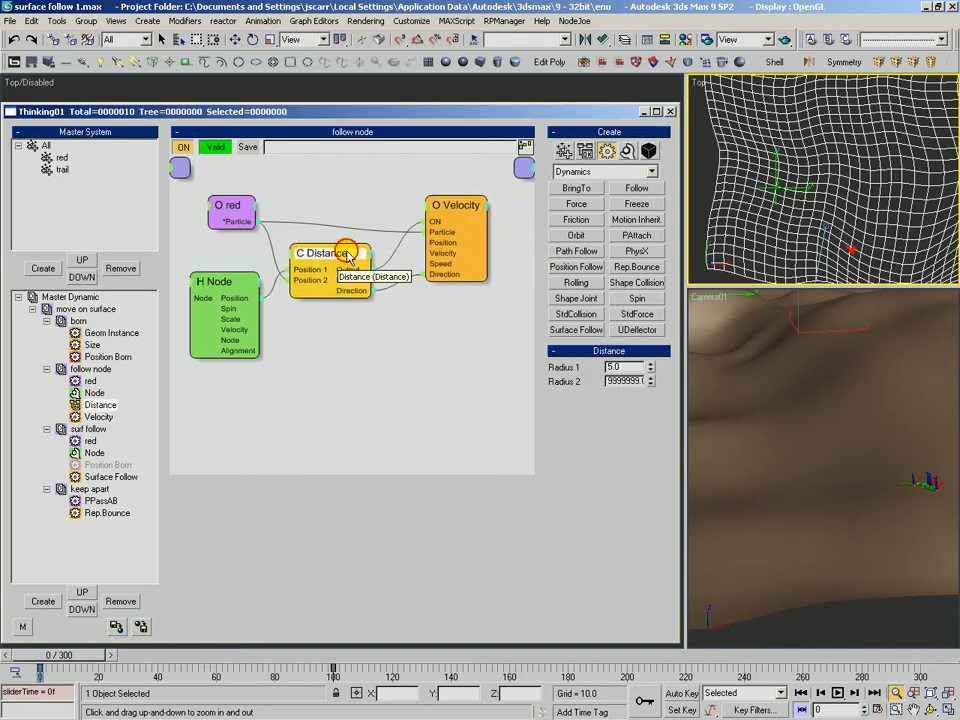
pyautogui.moveTo(448, 230); pyautogui.dragTo(452, 228)
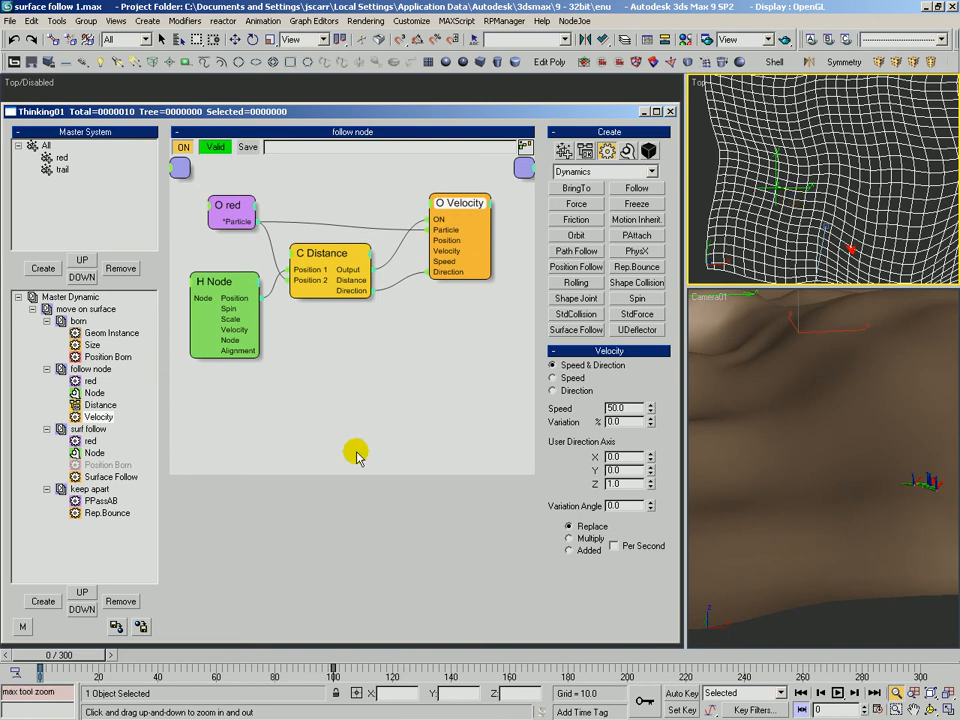
# Step: Open the surf follow set and inspect the red group and Surface Follow operator settings
pyautogui.click(87, 429)
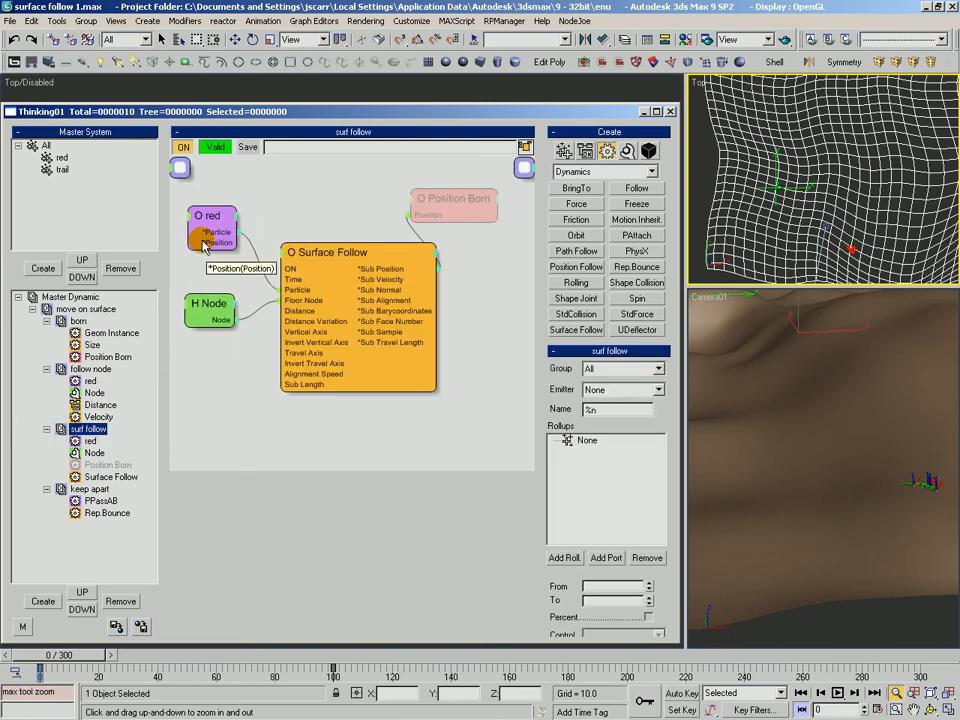
pyautogui.click(209, 226)
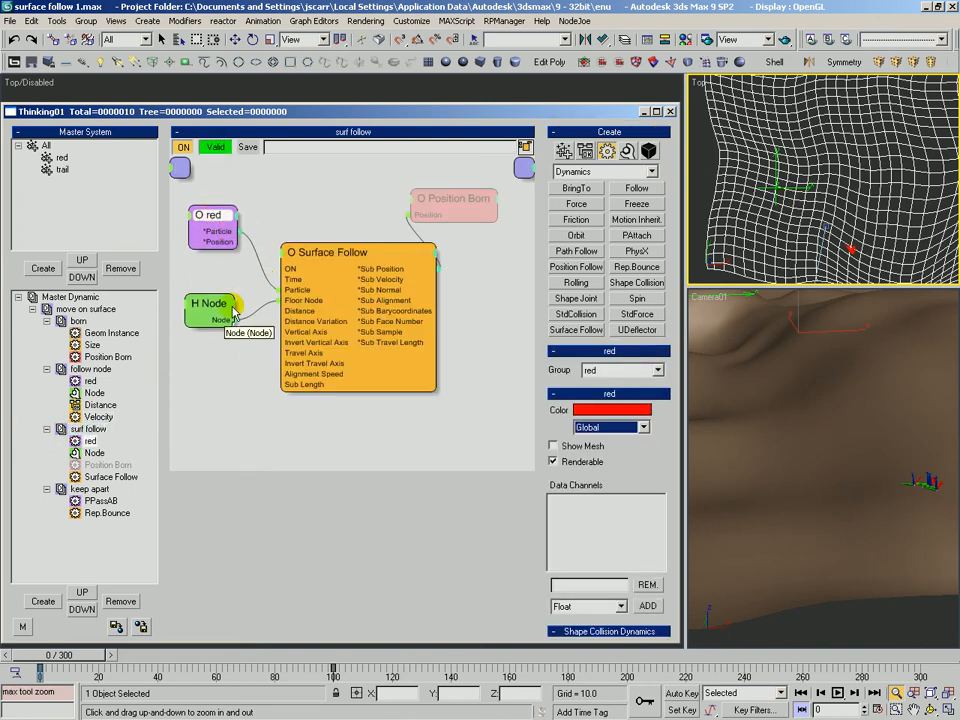
pyautogui.moveTo(290, 262); pyautogui.dragTo(293, 265)
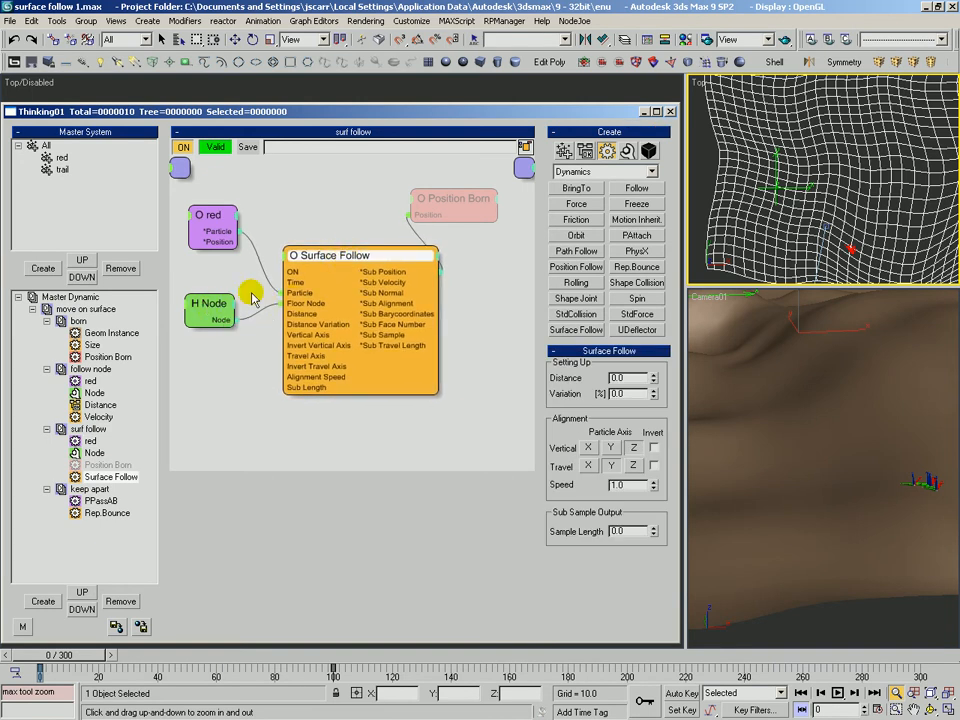
# Step: Disconnect the Node helper from Surface Follow's Floor Node input and reconnect it, checking both operators
pyautogui.click(306, 304)
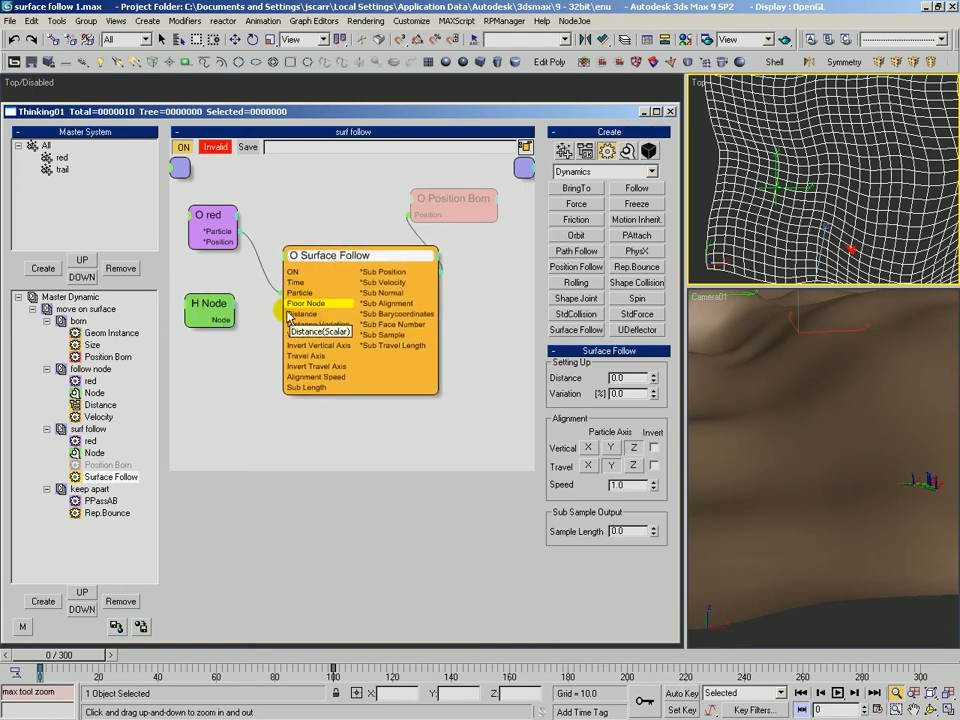
pyautogui.moveTo(286, 310); pyautogui.dragTo(228, 324)
pyautogui.click(214, 318)
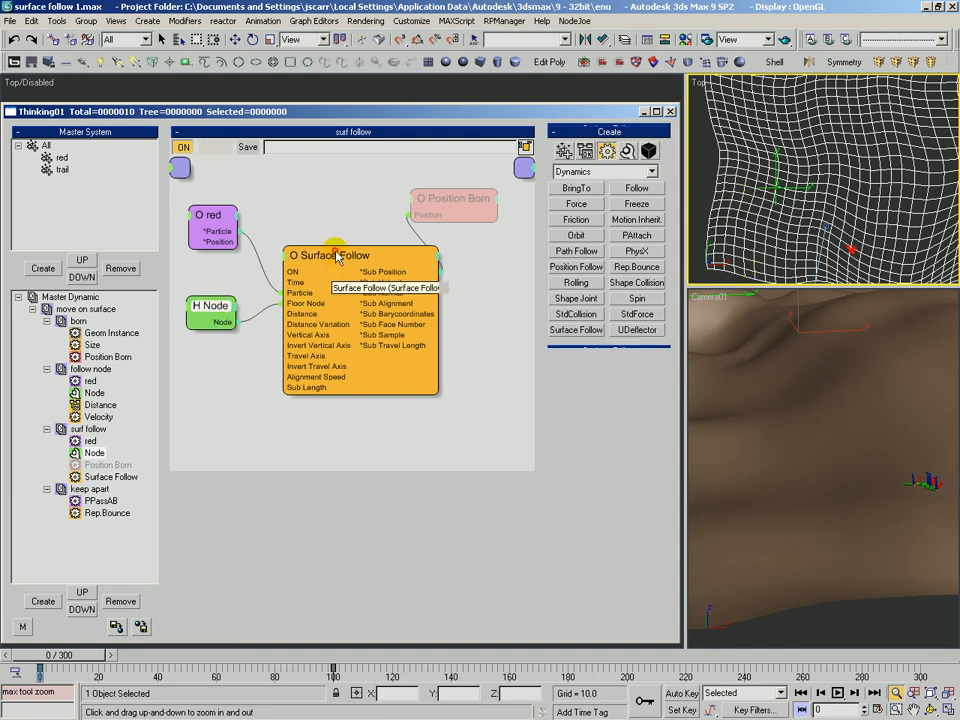
pyautogui.moveTo(336, 253); pyautogui.dragTo(322, 264)
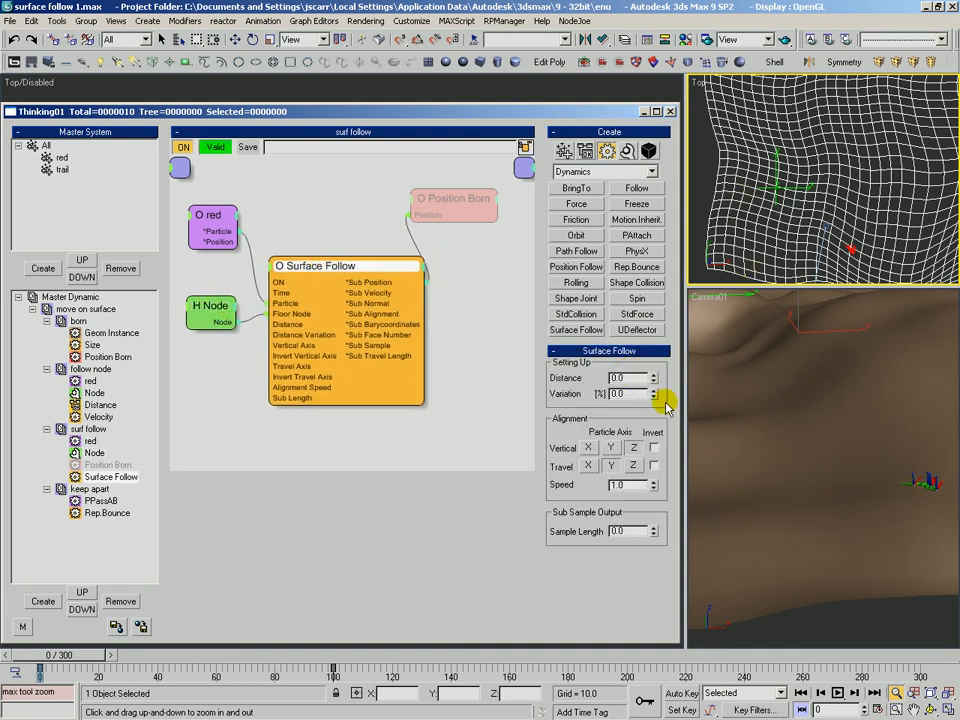
# Step: Test the Surface Follow Distance offset on the particles, trying -3.63 and ending at 1.198
pyautogui.keyDown('alt'); pyautogui.moveTo(830, 212); pyautogui.dragTo(688, 390, button='middle'); pyautogui.keyUp('alt')
pyautogui.keyDown('alt'); pyautogui.moveTo(795, 238); pyautogui.dragTo(832, 158, button='middle'); pyautogui.keyUp('alt')
pyautogui.moveTo(866, 98); pyautogui.dragTo(790, 206, button='middle')
pyautogui.keyDown('ctrl'); pyautogui.keyDown('alt'); pyautogui.moveTo(853, 200); pyautogui.dragTo(830, 169, button='middle'); pyautogui.keyUp('alt'); pyautogui.keyUp('ctrl')
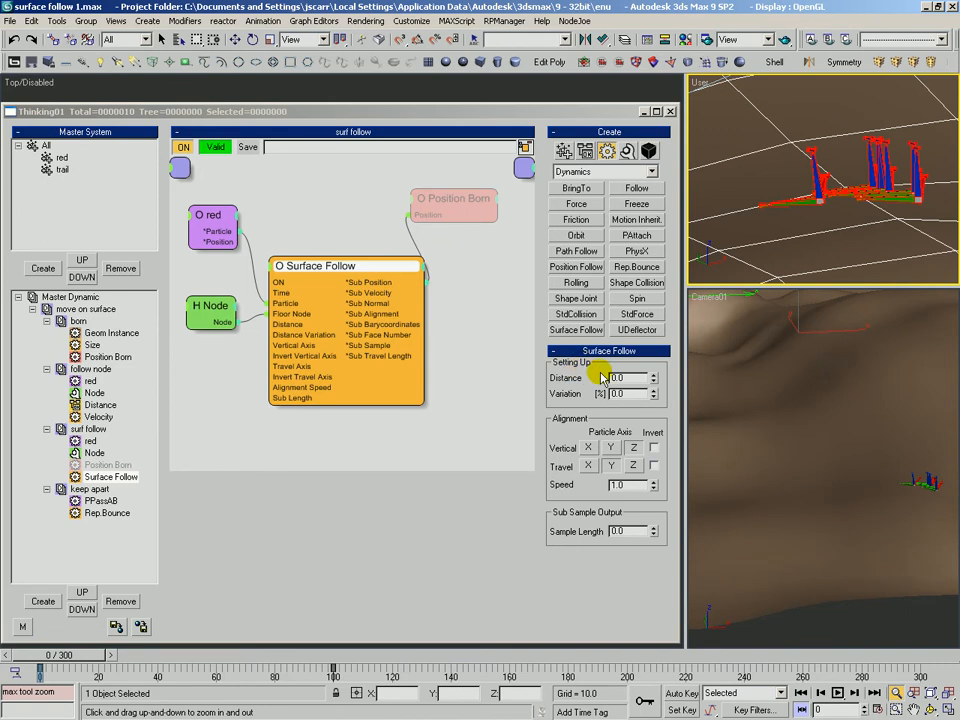
pyautogui.moveTo(651, 383); pyautogui.dragTo(650, 437)
pyautogui.moveTo(647, 376); pyautogui.dragTo(724, 522)
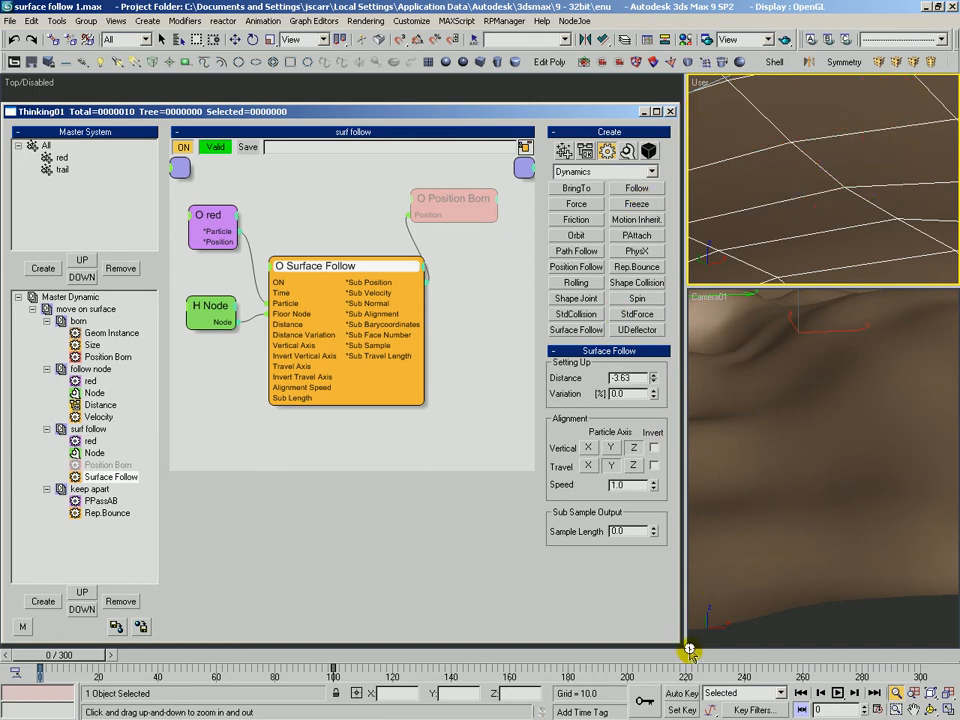
pyautogui.moveTo(655, 397); pyautogui.dragTo(594, 349)
pyautogui.moveTo(657, 377)
pyautogui.mouseDown()
pyautogui.moveTo(653, 362)
pyautogui.moveTo(655, 378)
pyautogui.mouseUp()
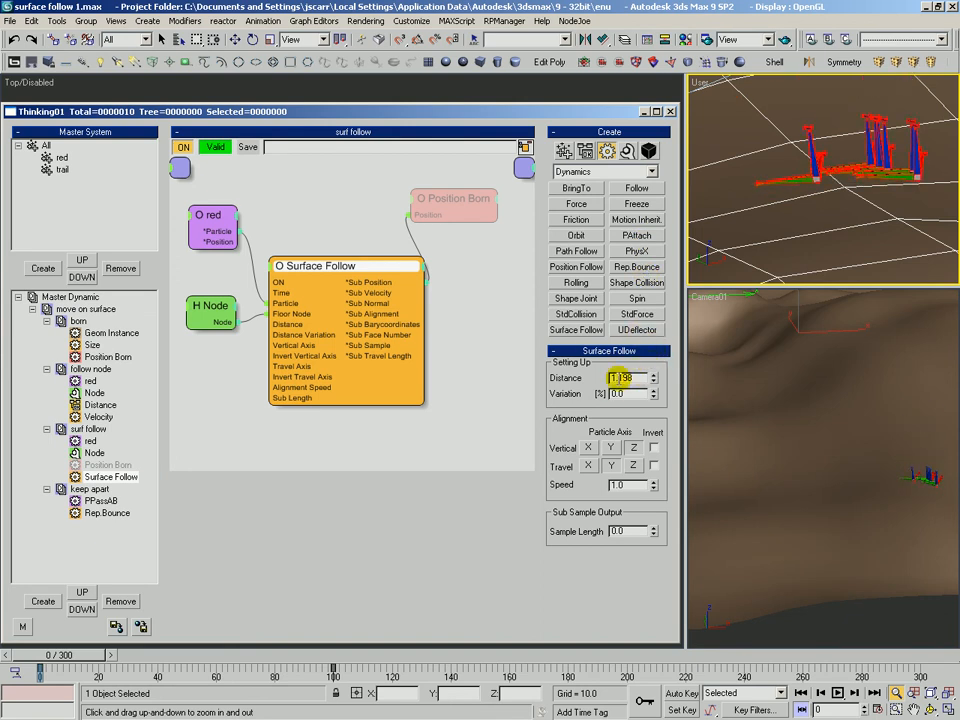
# Step: Set the Surface Follow Distance back to 0 and review the red, Node and Surface Follow operators in the surf follow set
pyautogui.write('0')
pyautogui.press('Return')
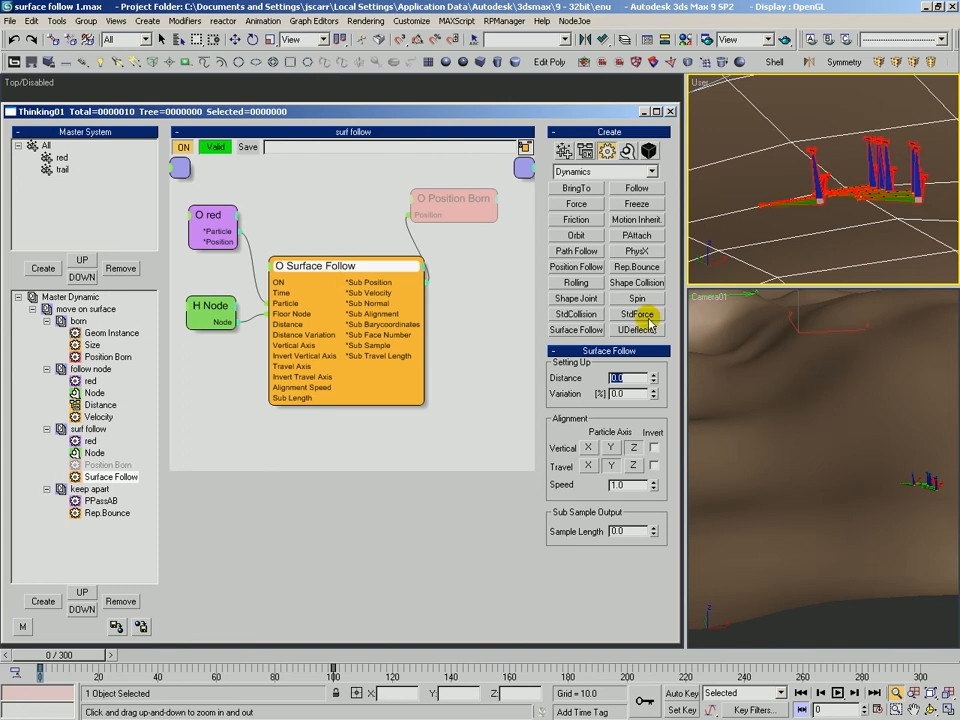
pyautogui.moveTo(338, 271); pyautogui.dragTo(348, 269)
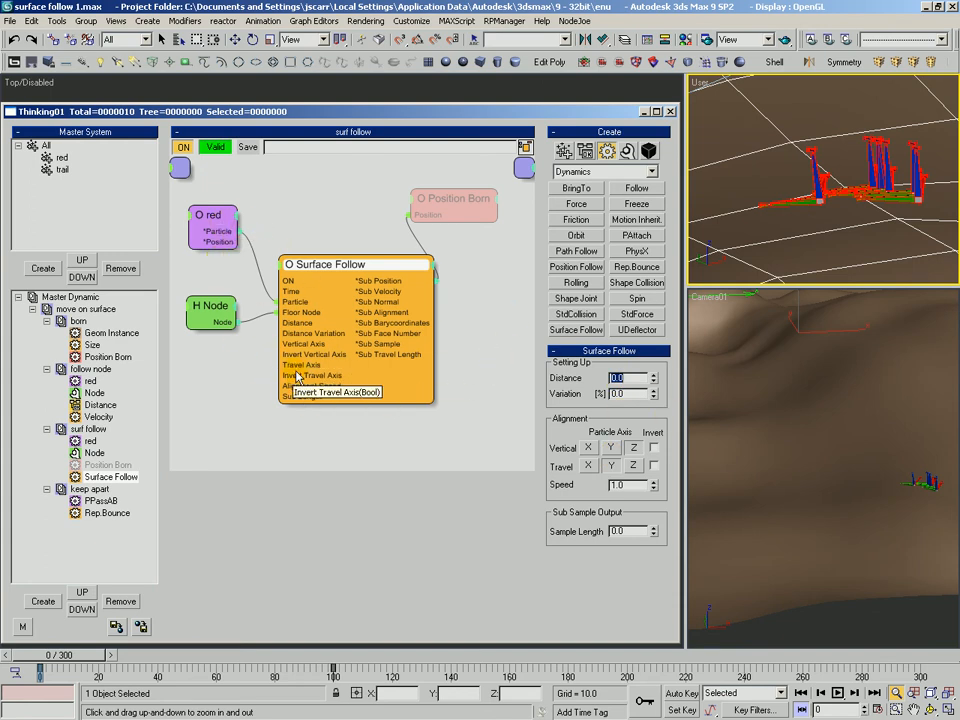
pyautogui.moveTo(203, 213); pyautogui.dragTo(199, 215)
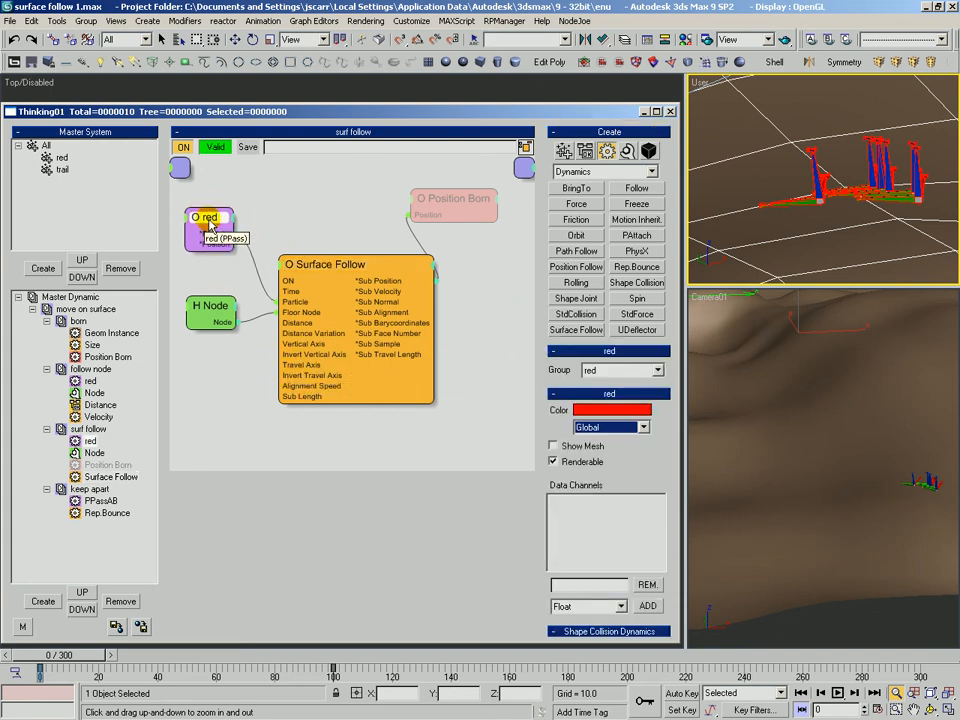
pyautogui.moveTo(215, 303); pyautogui.dragTo(207, 311)
pyautogui.moveTo(332, 264); pyautogui.dragTo(331, 272)
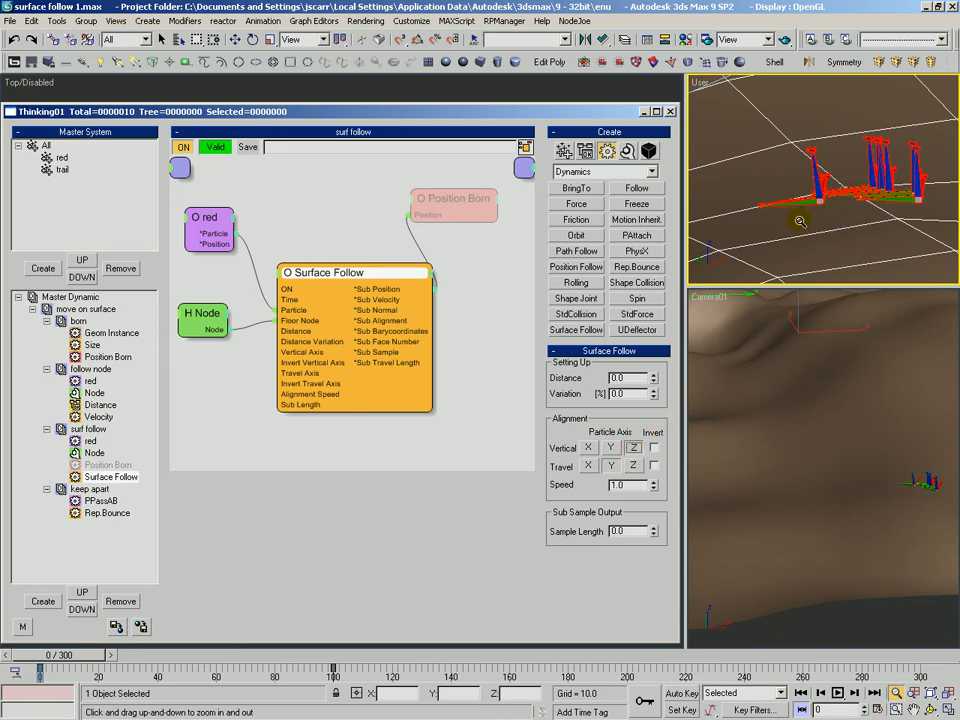
# Step: Test inverting Surface Follow's Vertical particle axis with the viewport shading toggled, restore both settings, and check the alignment Speed
pyautogui.click(653, 448)
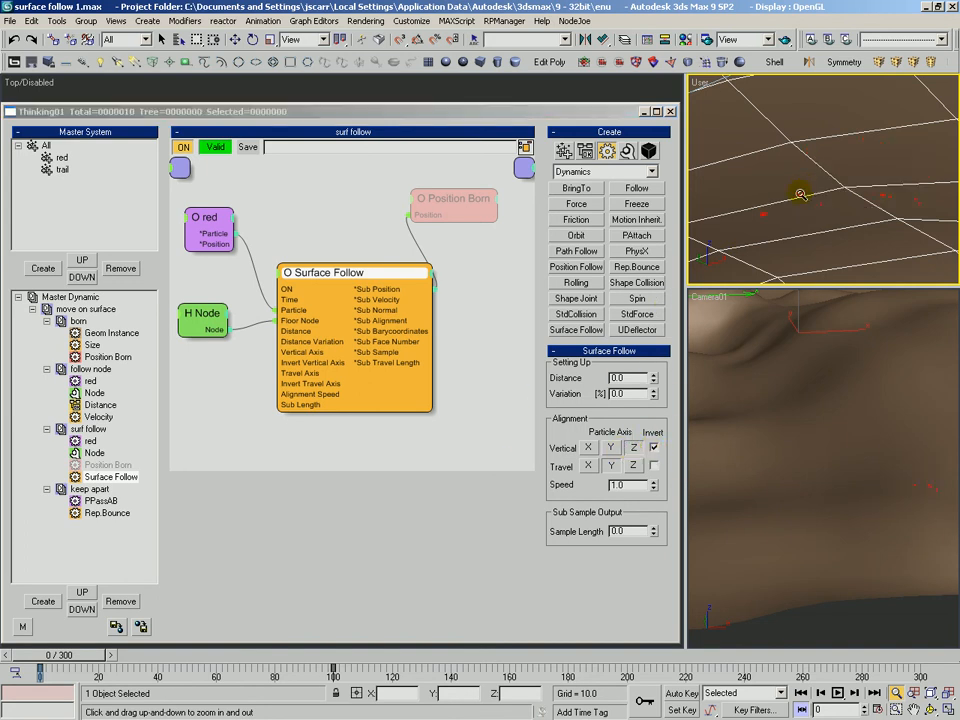
pyautogui.press('F3')
pyautogui.click(653, 448)
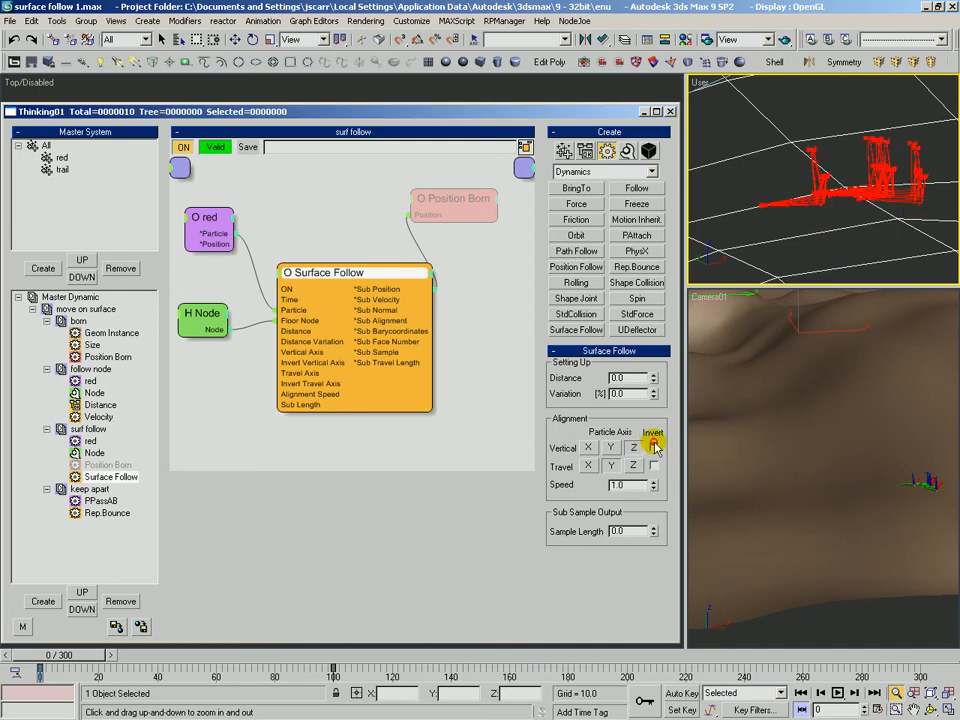
pyautogui.press('F3')
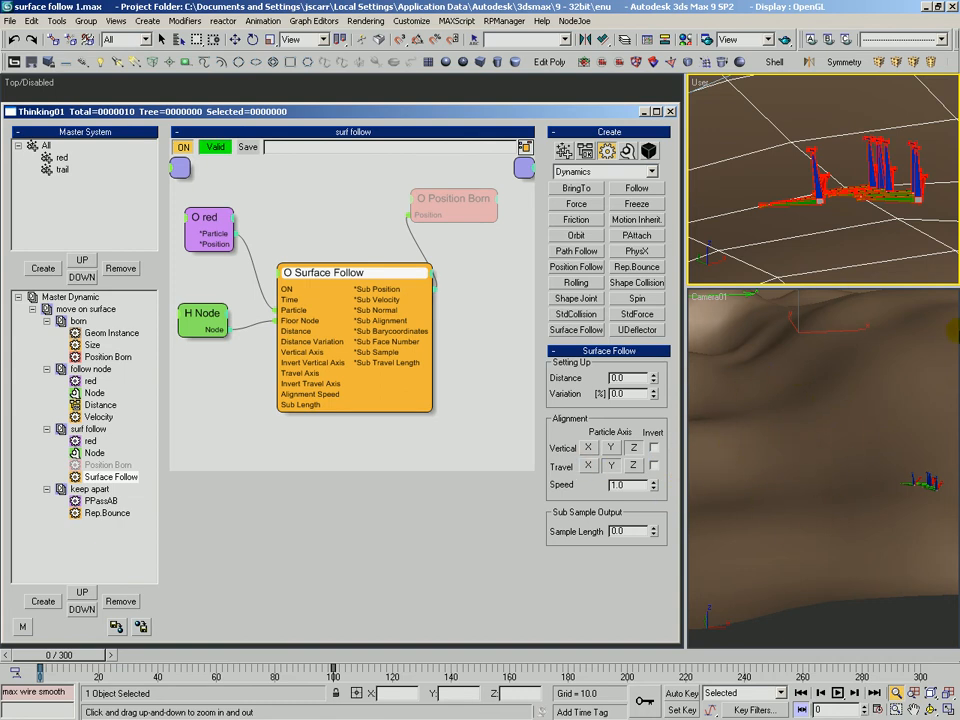
pyautogui.doubleClick(630, 485)
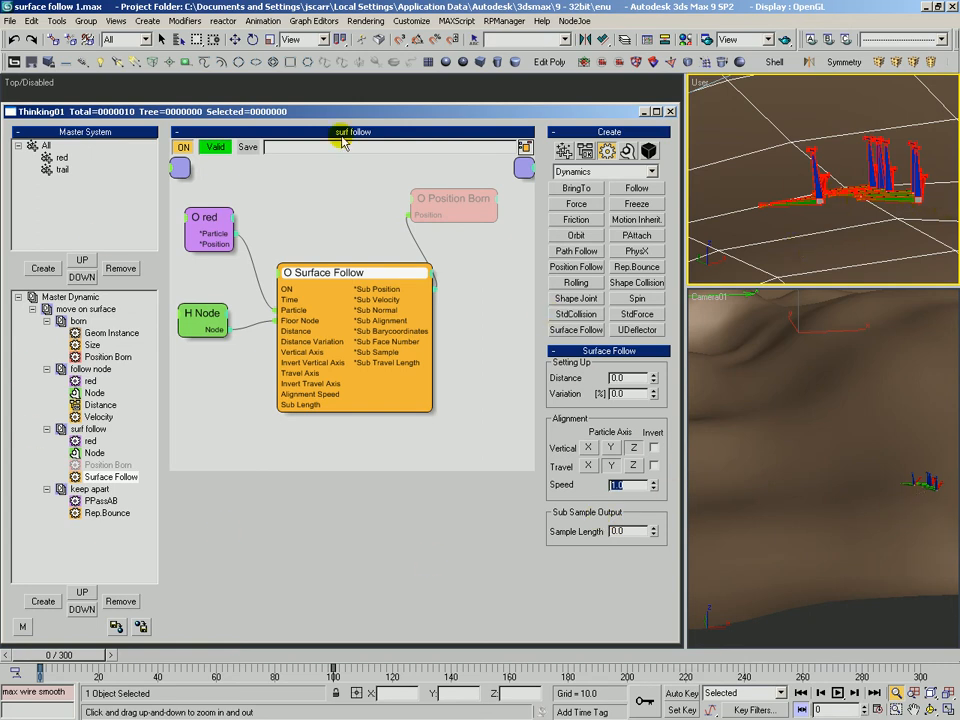
# Step: Open the keep apart set and inspect PPassAB's groups and Rep.Bounce's Repulsion, Bounce and Bounce Elast. values
pyautogui.click(90, 490)
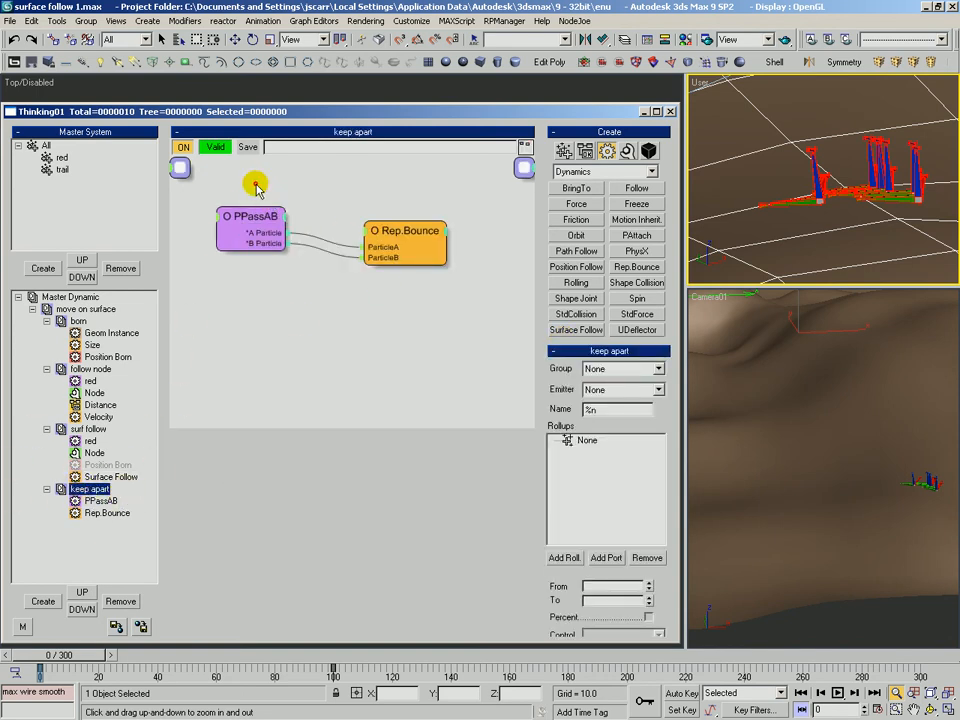
pyautogui.click(251, 216)
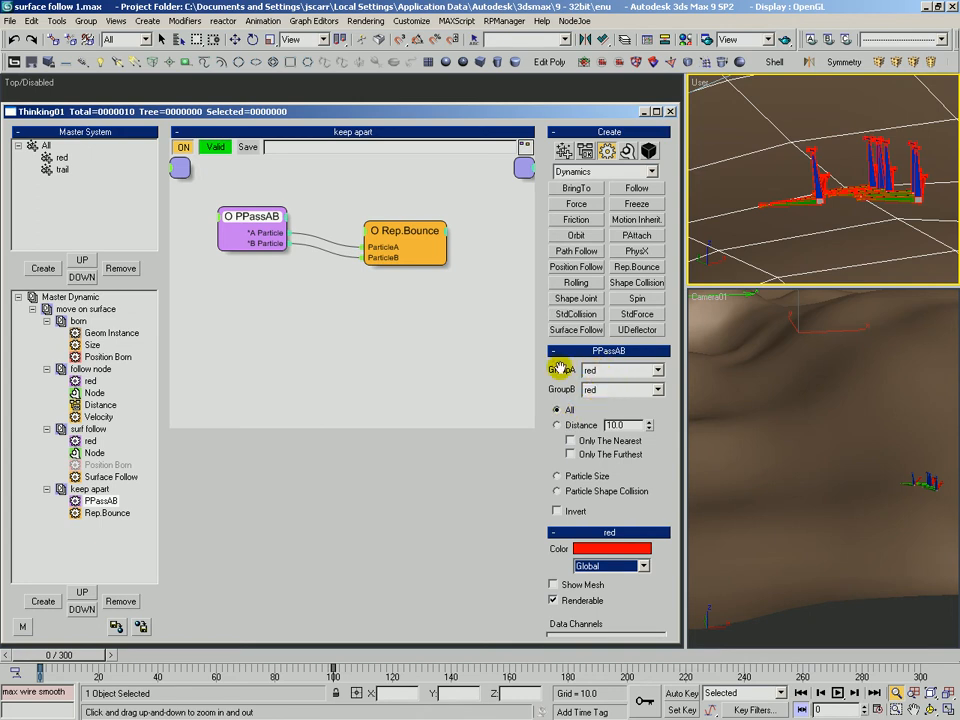
pyautogui.click(405, 232)
pyautogui.moveTo(392, 228); pyautogui.dragTo(402, 229)
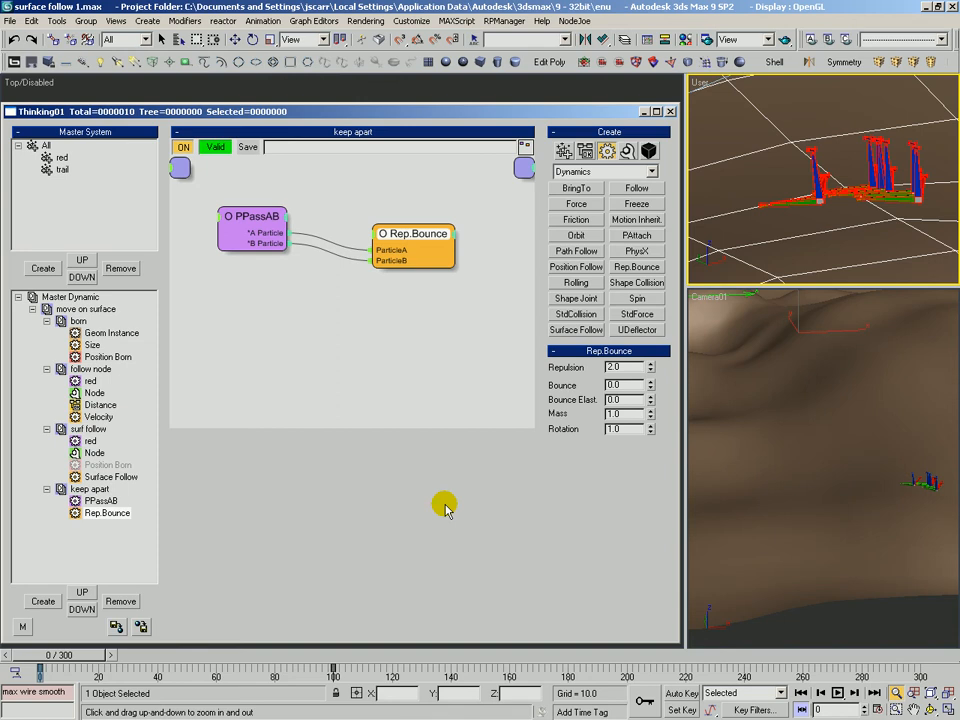
pyautogui.moveTo(80, 658)
pyautogui.mouseDown()
pyautogui.moveTo(98, 655)
pyautogui.moveTo(64, 664)
pyautogui.mouseUp()
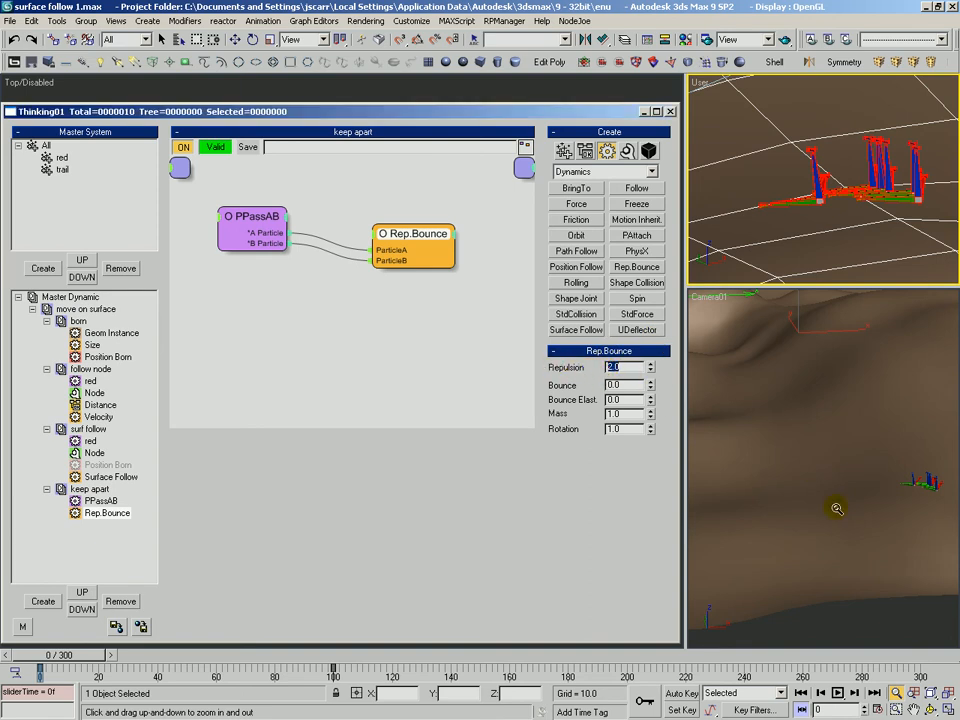
pyautogui.click(612, 385)
pyautogui.click(618, 400)
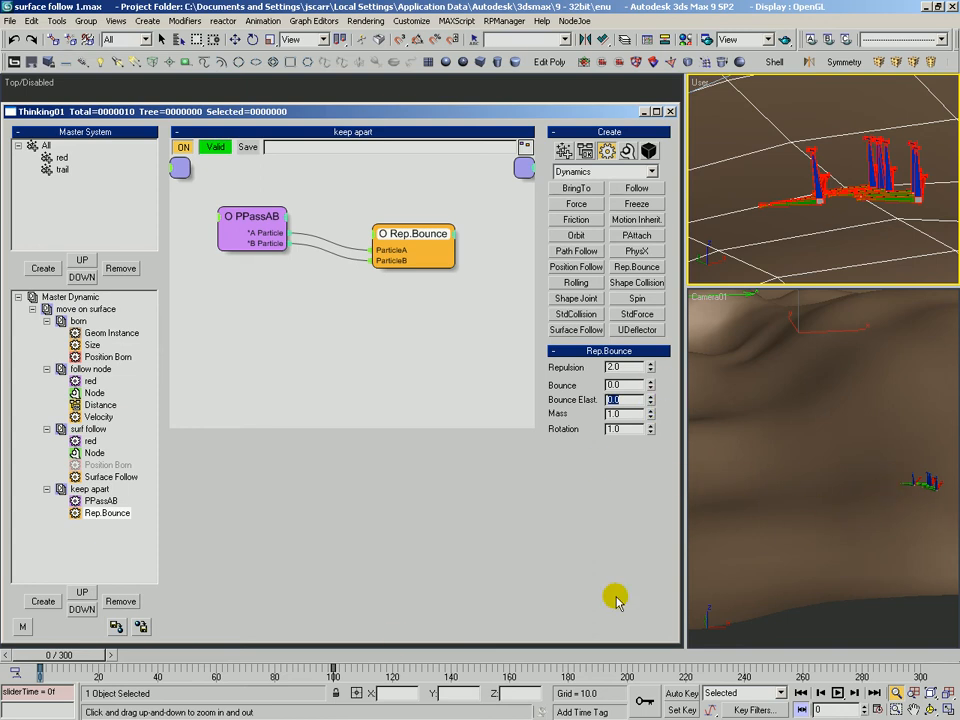
# Step: Scrub the animation to frame 52 and on to frame 280 to check surface following, with the Surface Follow operator open
pyautogui.moveTo(70, 656); pyautogui.dragTo(222, 677)
pyautogui.click(105, 477)
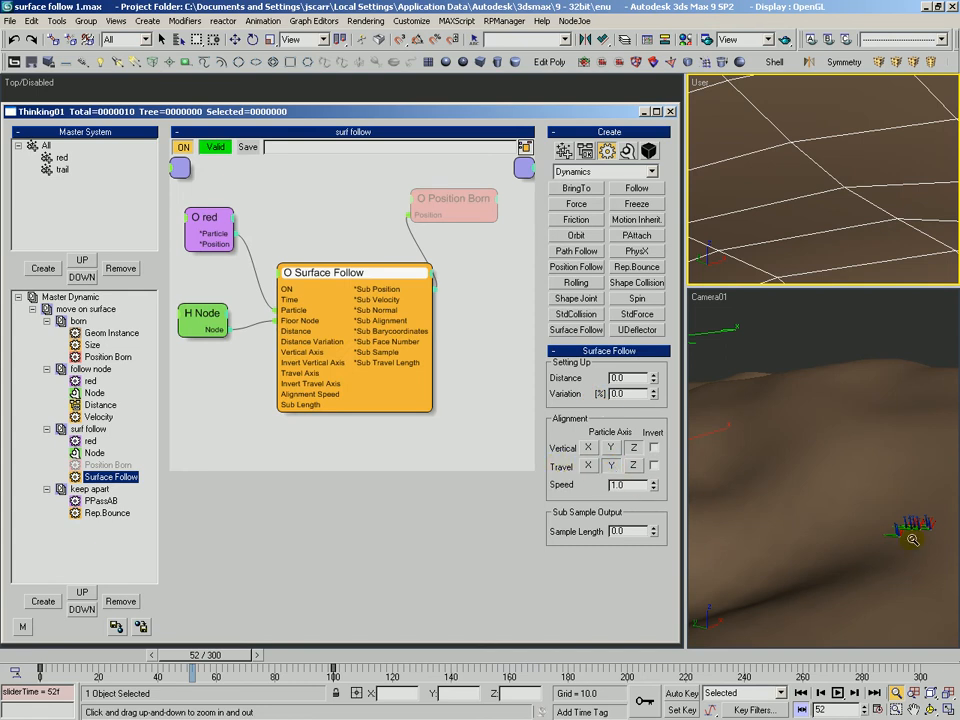
pyautogui.moveTo(219, 657)
pyautogui.mouseDown()
pyautogui.moveTo(288, 675)
pyautogui.moveTo(370, 671)
pyautogui.moveTo(395, 655)
pyautogui.moveTo(480, 656)
pyautogui.moveTo(528, 672)
pyautogui.moveTo(623, 680)
pyautogui.moveTo(846, 662)
pyautogui.mouseUp()
pyautogui.hotkey('alt', 'z')
pyautogui.click(783, 319)
pyautogui.press('F4')
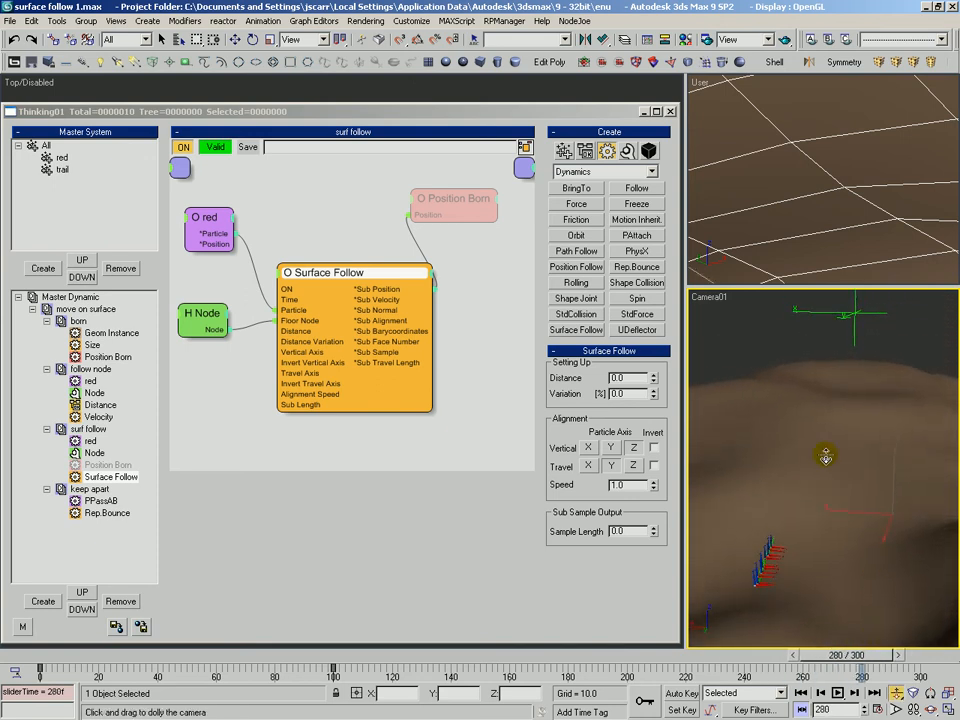
# Step: Switch the User viewport to a wireframe Top view framing the whole terrain, and scrub the animation back to frame 116
pyautogui.click(877, 320)
pyautogui.click(793, 144)
pyautogui.press('F3')
pyautogui.keyDown('ctrl'); pyautogui.keyDown('alt'); pyautogui.moveTo(821, 169); pyautogui.dragTo(815, 190, button='middle'); pyautogui.keyUp('alt'); pyautogui.keyUp('ctrl')
pyautogui.keyDown('alt'); pyautogui.moveTo(815, 190); pyautogui.dragTo(838, 161, button='middle'); pyautogui.keyUp('alt')
pyautogui.press('t')
pyautogui.press('z')
pyautogui.moveTo(838, 161); pyautogui.dragTo(810, 229)
pyautogui.press('q')
pyautogui.moveTo(806, 660); pyautogui.dragTo(372, 672)
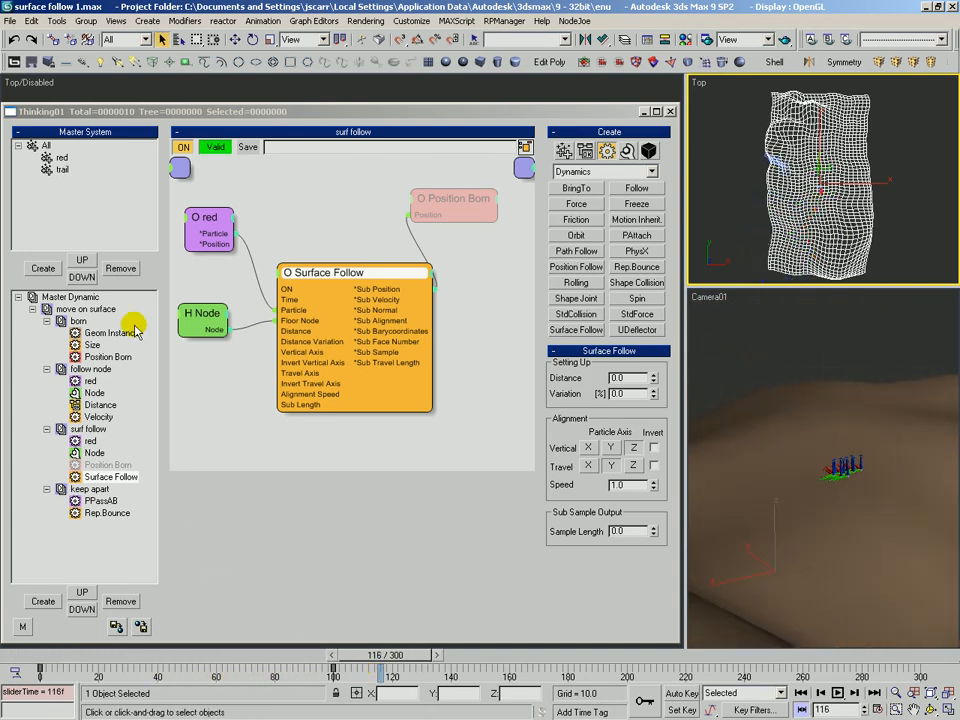
# Step: Return to frame 0 and set the born set's Position Born Pistol Shot count to 1
pyautogui.click(104, 357)
pyautogui.click(21, 660)
pyautogui.moveTo(294, 225)
pyautogui.mouseDown()
pyautogui.moveTo(257, 301)
pyautogui.moveTo(277, 259)
pyautogui.mouseUp()
pyautogui.doubleClick(628, 416)
pyautogui.write('10')
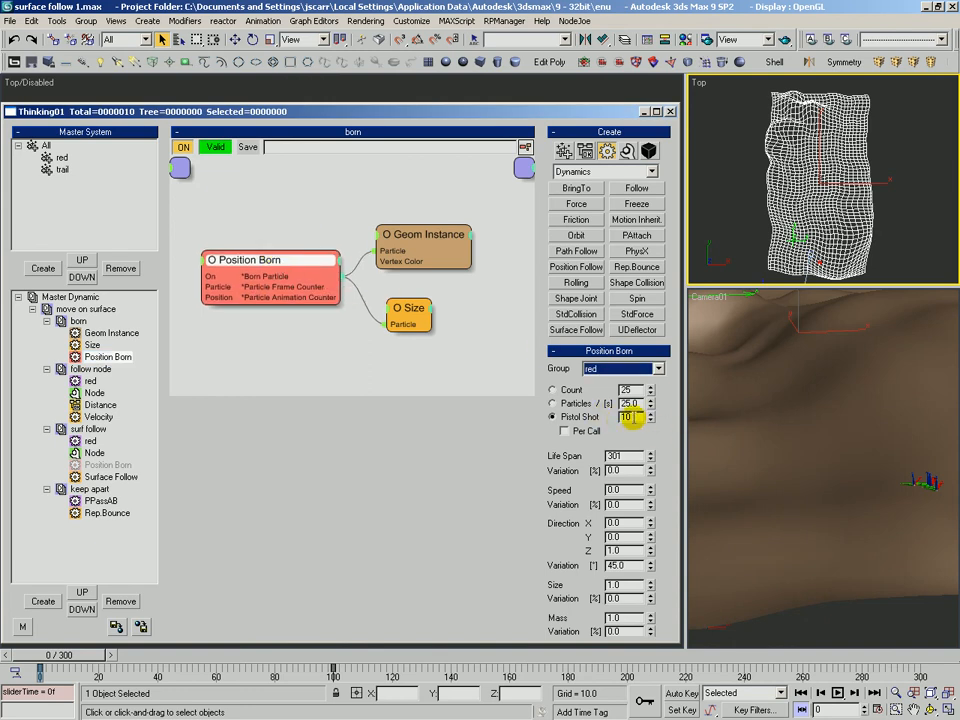
pyautogui.press('Tab')
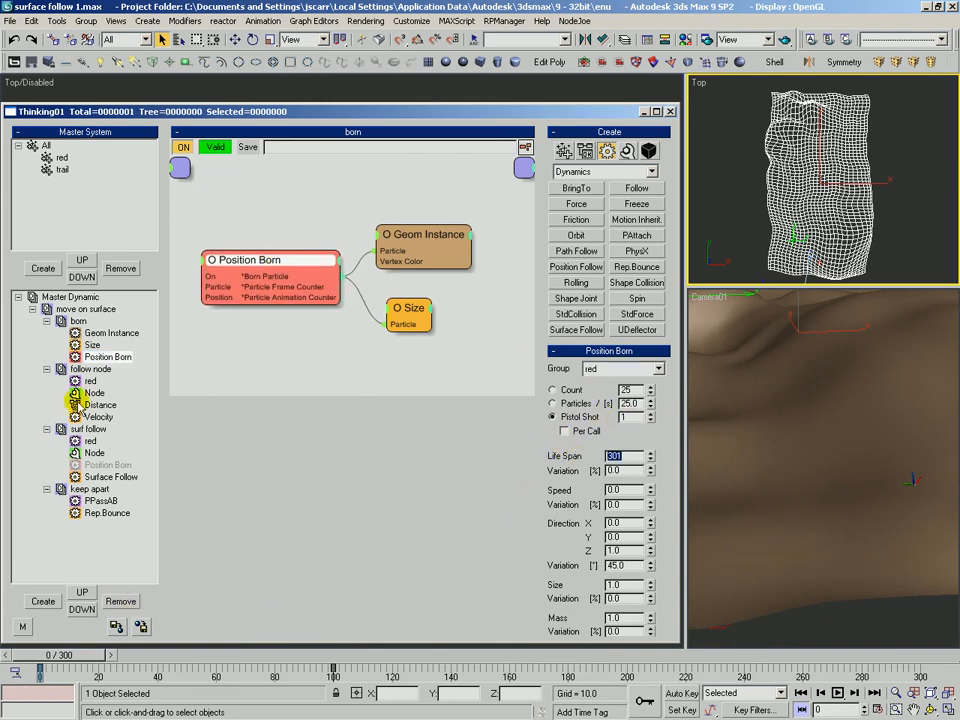
# Step: Examine Surface Follow's Sample Length and Sub outputs, along with the disabled Position Born settings for the trail group, spacing the operators apart
pyautogui.click(111, 477)
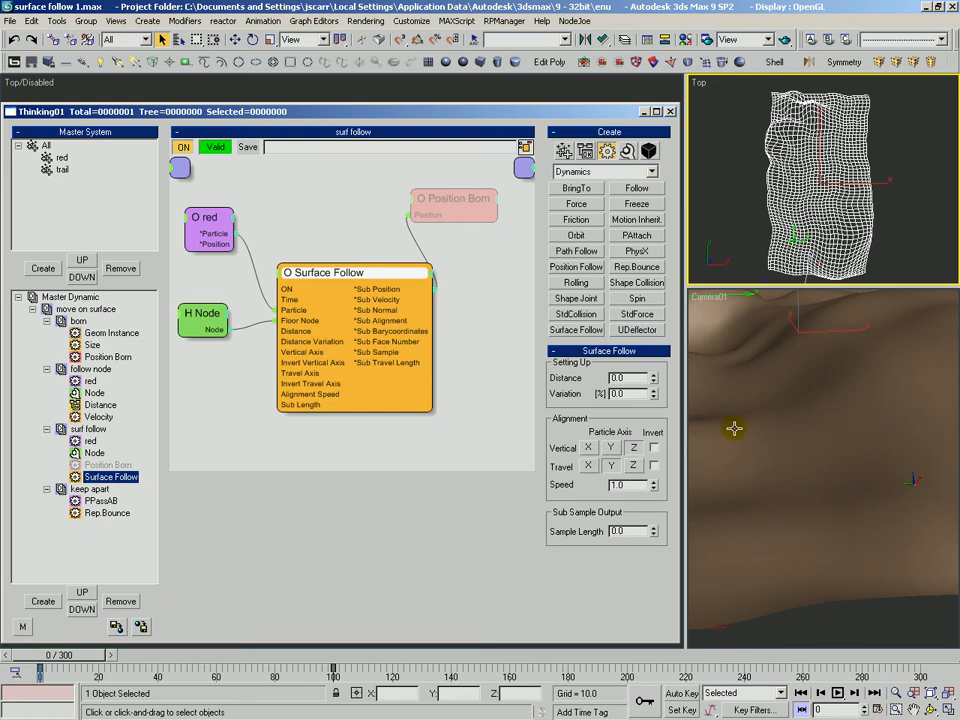
pyautogui.doubleClick(617, 532)
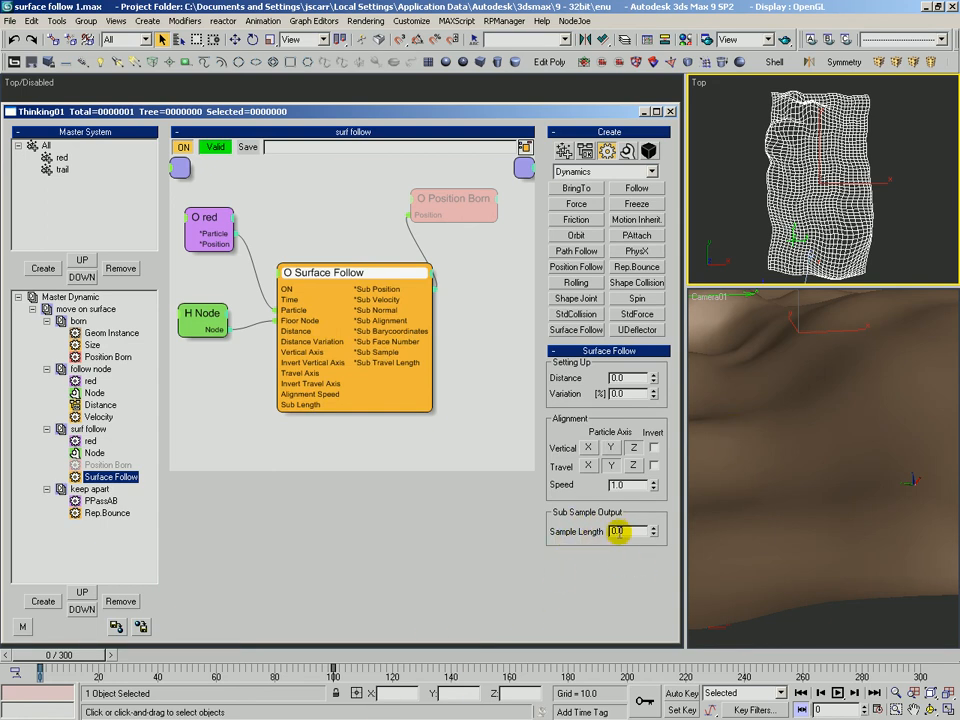
pyautogui.doubleClick(626, 532)
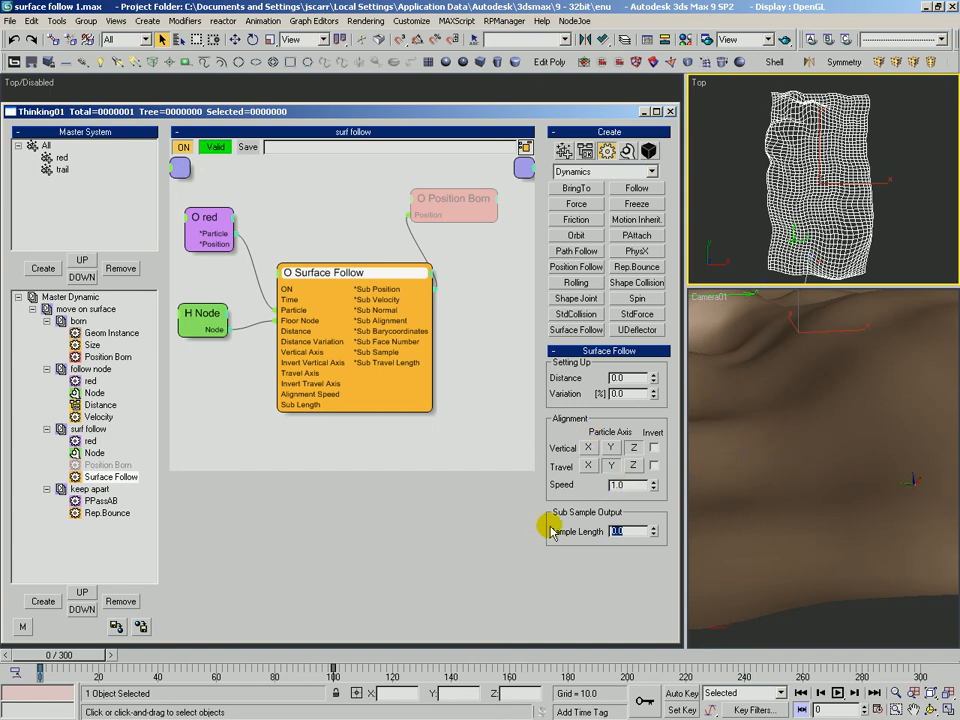
pyautogui.moveTo(373, 271); pyautogui.dragTo(343, 246)
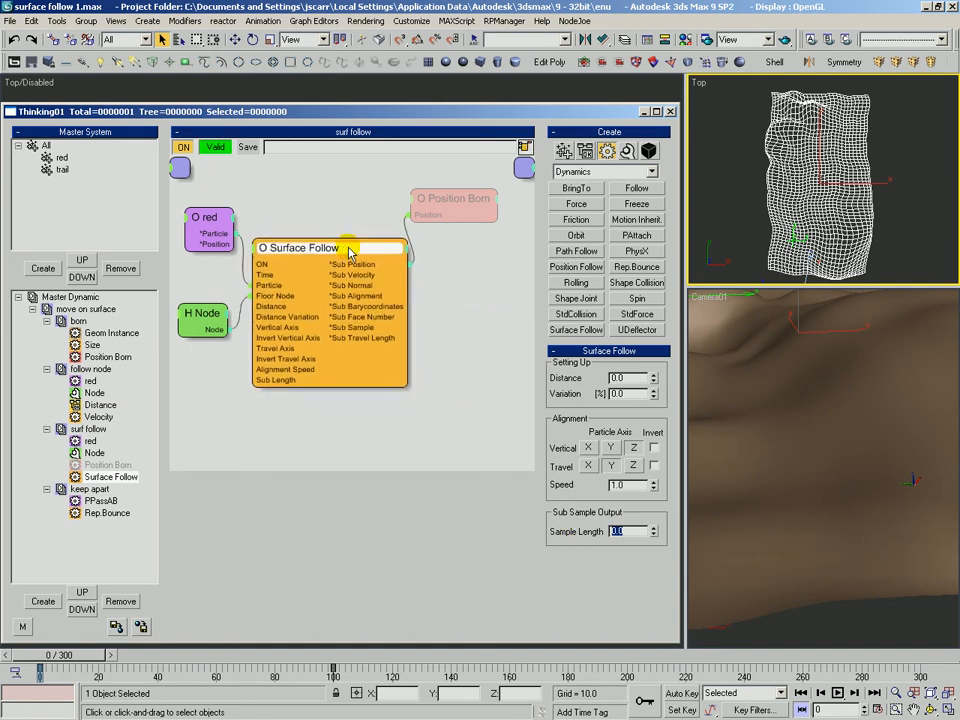
pyautogui.moveTo(457, 195); pyautogui.dragTo(481, 208)
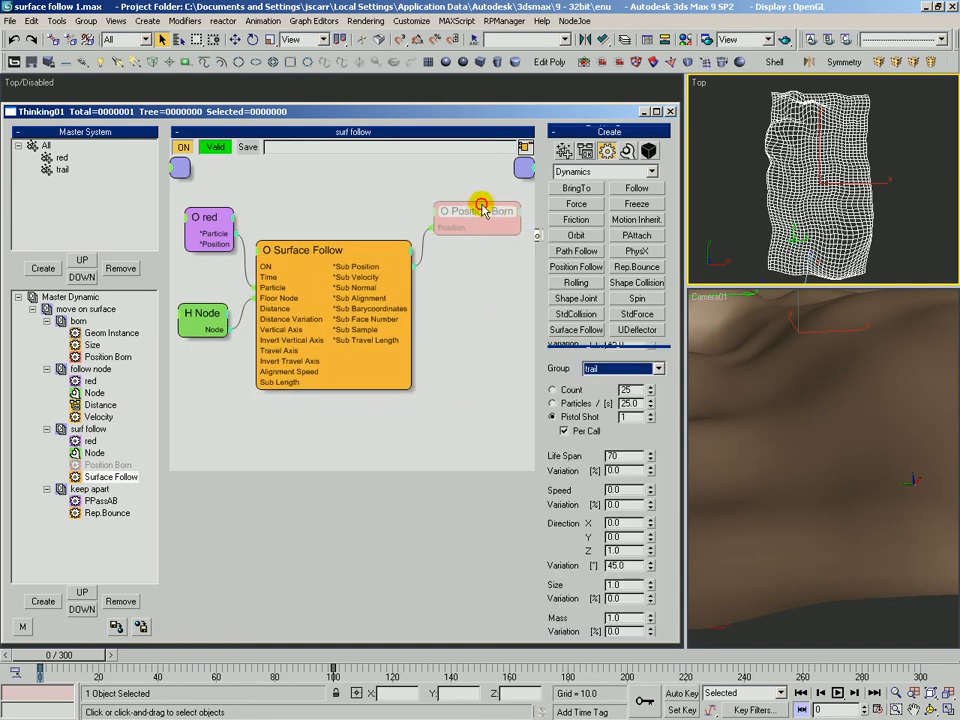
pyautogui.click(343, 262)
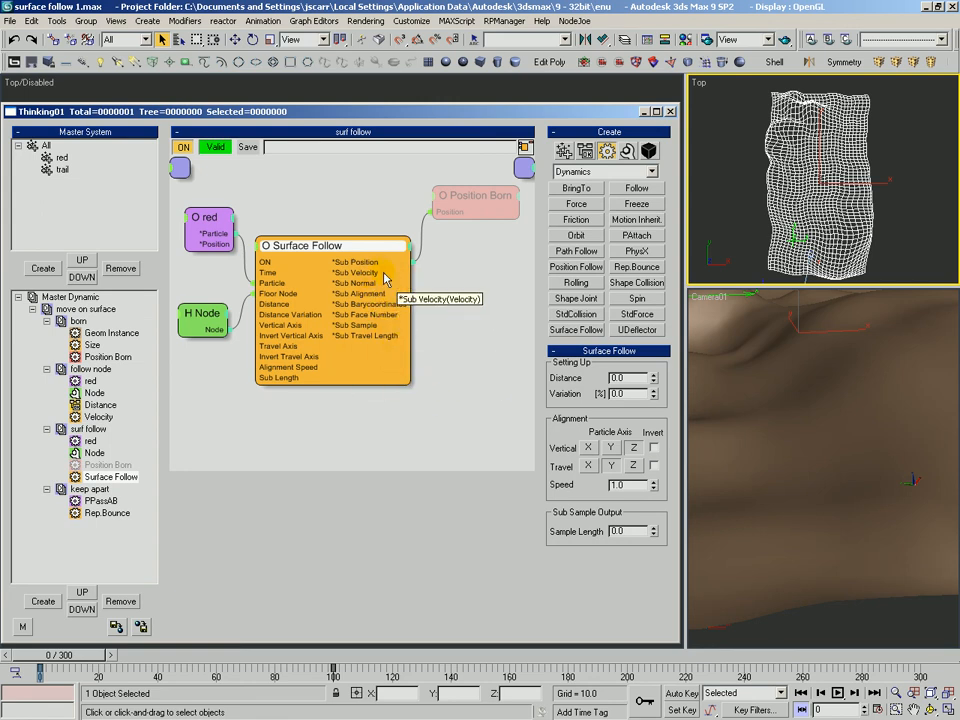
pyautogui.moveTo(364, 248); pyautogui.dragTo(364, 243)
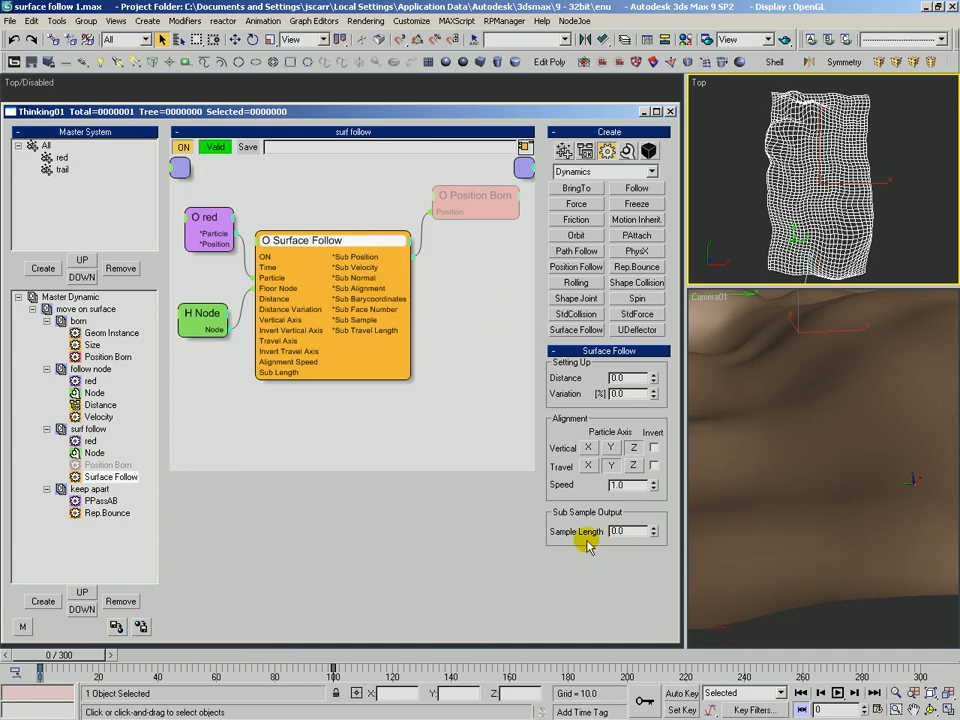
pyautogui.doubleClick(630, 531)
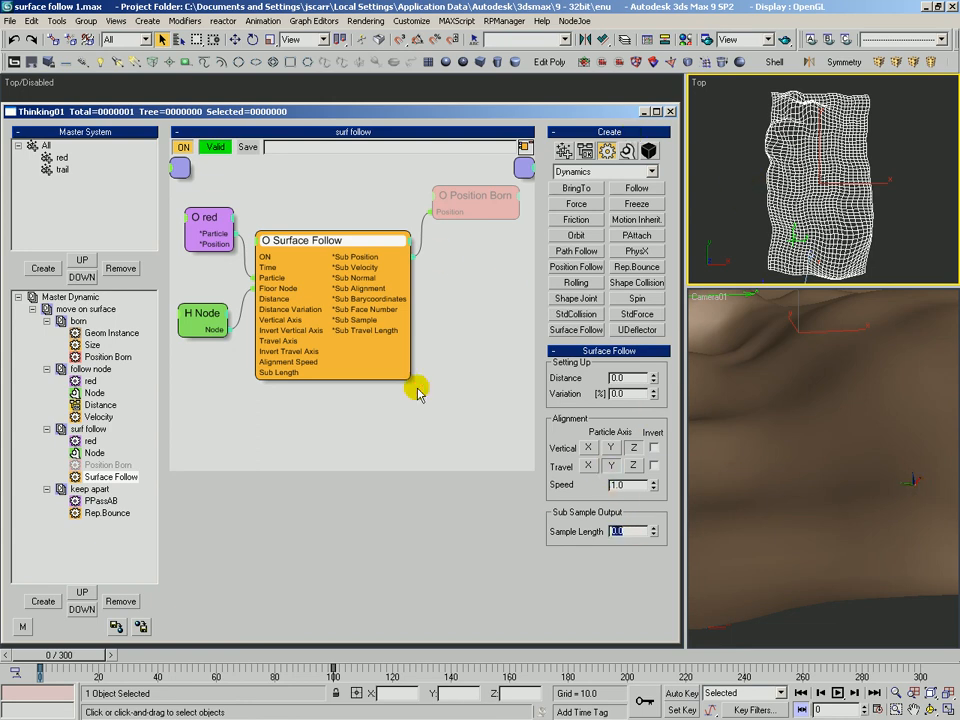
pyautogui.click(460, 198)
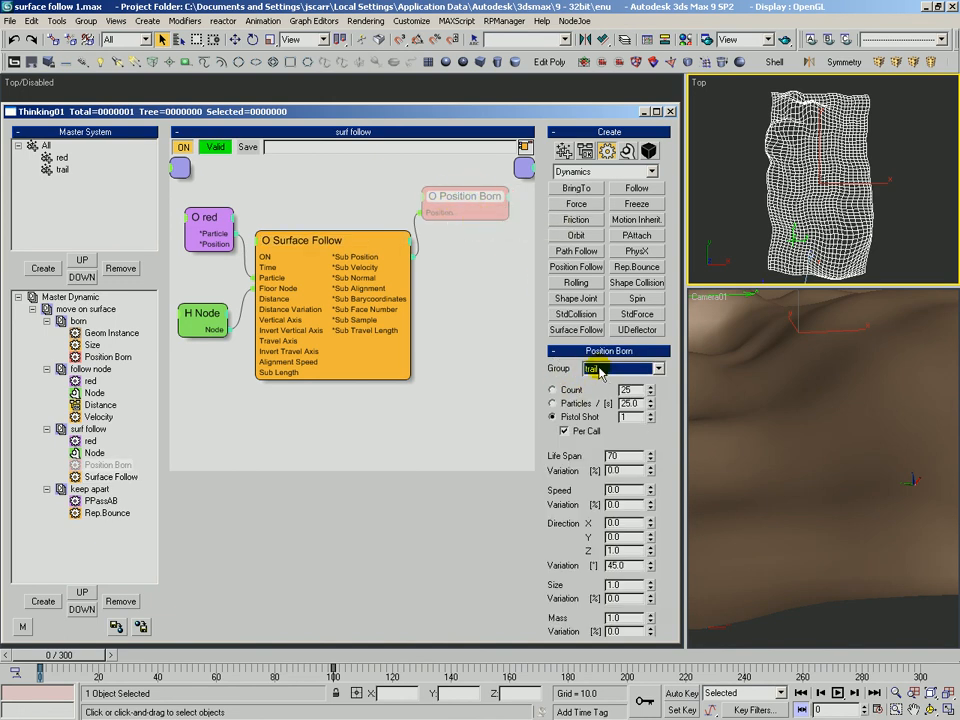
# Step: Change the trail group's particle colour to golden yellow
pyautogui.click(62, 169)
pyautogui.click(620, 148)
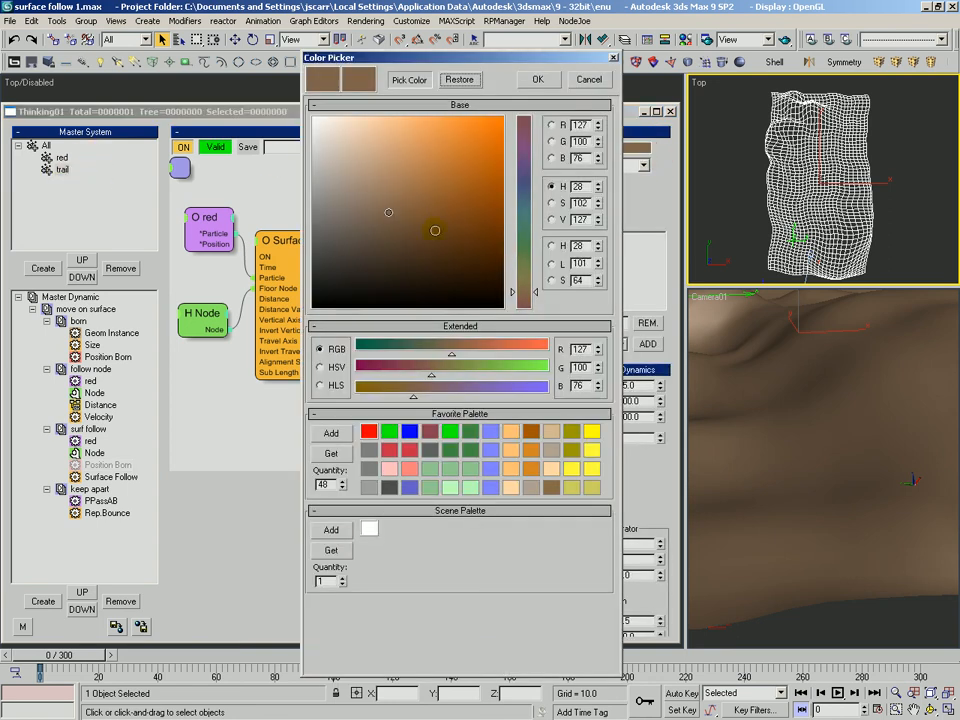
pyautogui.click(451, 207)
pyautogui.click(523, 241)
pyautogui.moveTo(450, 207); pyautogui.dragTo(421, 179)
pyautogui.moveTo(528, 270); pyautogui.dragTo(527, 281)
pyautogui.moveTo(437, 161); pyautogui.dragTo(472, 142)
pyautogui.click(536, 80)
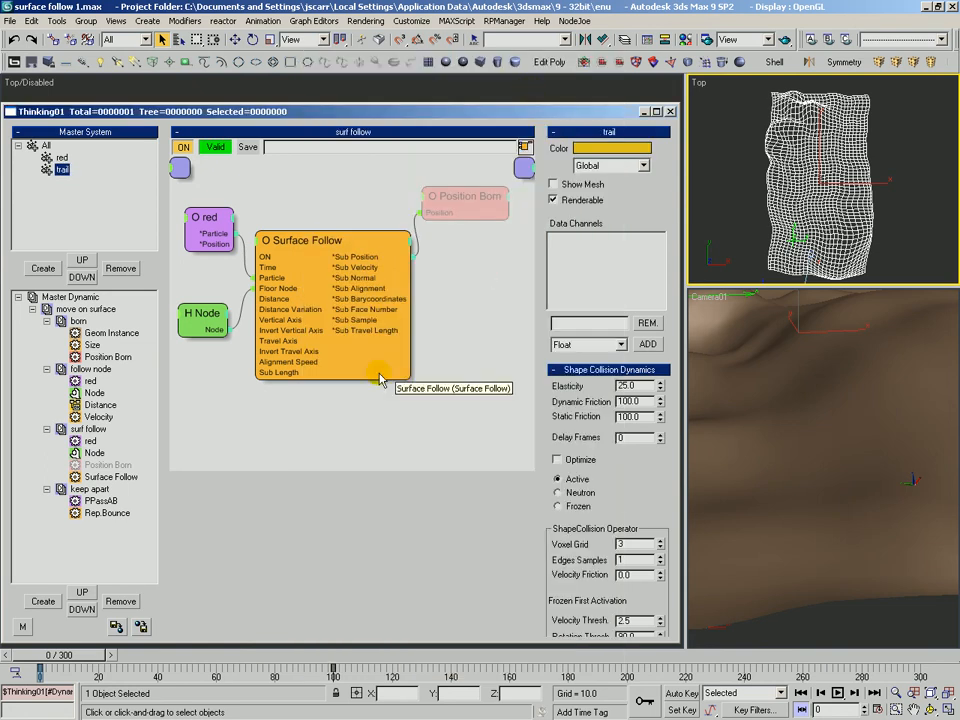
# Step: Enable the Position Born operator in the surf follow set and advance the animation to frame 40
pyautogui.rightClick(465, 200)
pyautogui.click(467, 203)
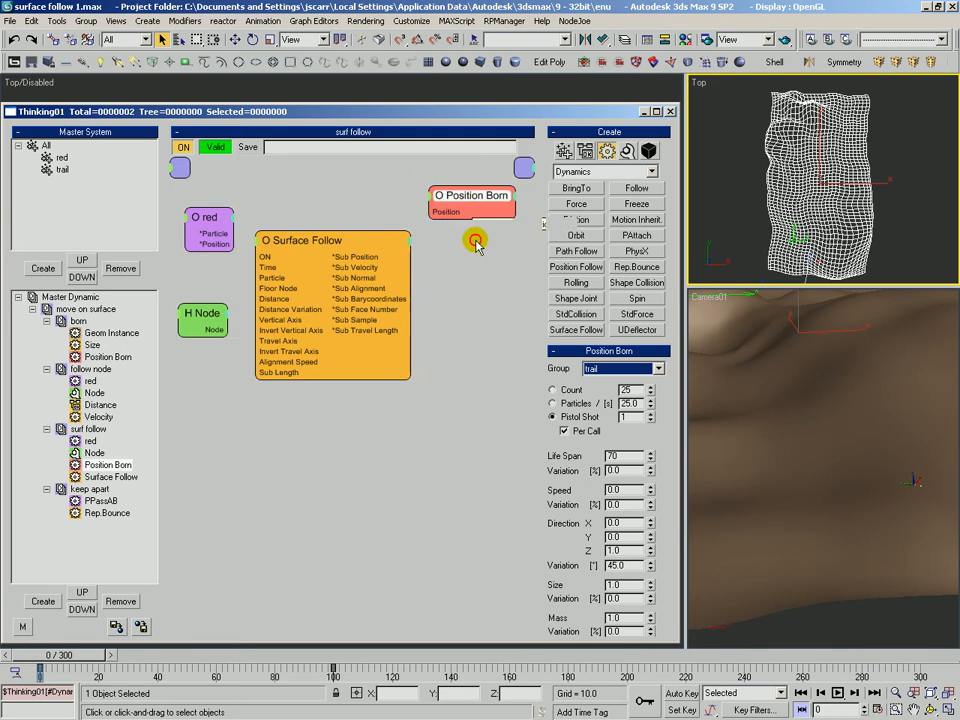
pyautogui.click(900, 479)
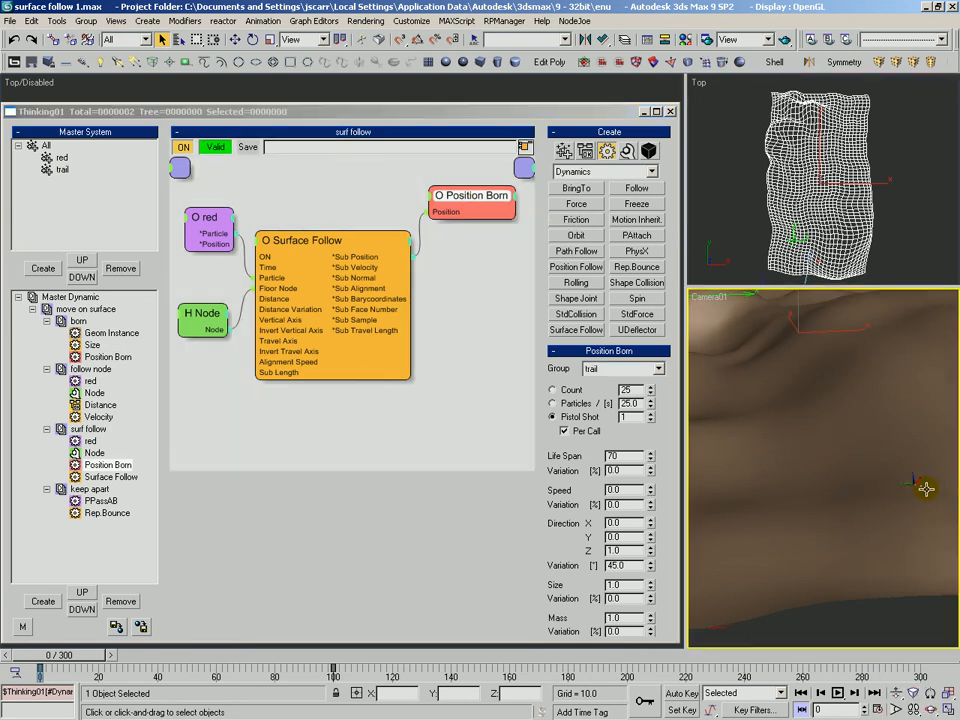
pyautogui.moveTo(71, 656); pyautogui.dragTo(192, 665)
# Step: Zoom in on the trail particles in the Top view and compare them in shaded and wireframe display
pyautogui.hotkey('alt', 'z')
pyautogui.moveTo(832, 236)
pyautogui.mouseDown()
pyautogui.moveTo(838, 225)
pyautogui.moveTo(806, 223)
pyautogui.moveTo(759, 238)
pyautogui.moveTo(806, 243)
pyautogui.moveTo(793, 154)
pyautogui.moveTo(814, 161)
pyautogui.moveTo(797, 204)
pyautogui.moveTo(785, 171)
pyautogui.mouseUp()
pyautogui.press('F3')
pyautogui.press('F4')
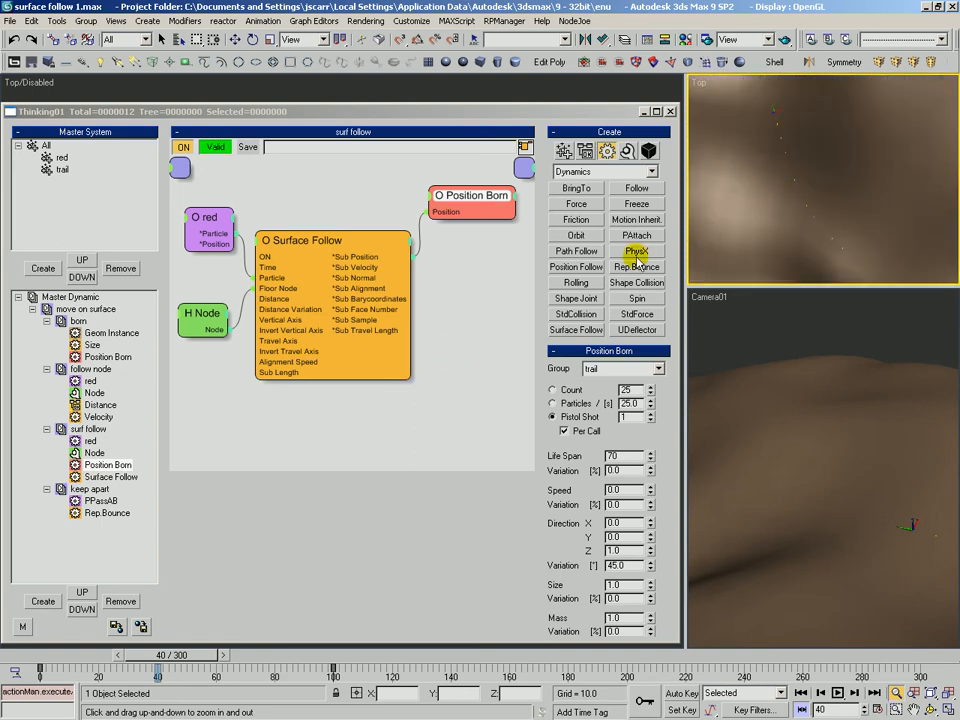
pyautogui.press('F4')
pyautogui.press('F3')
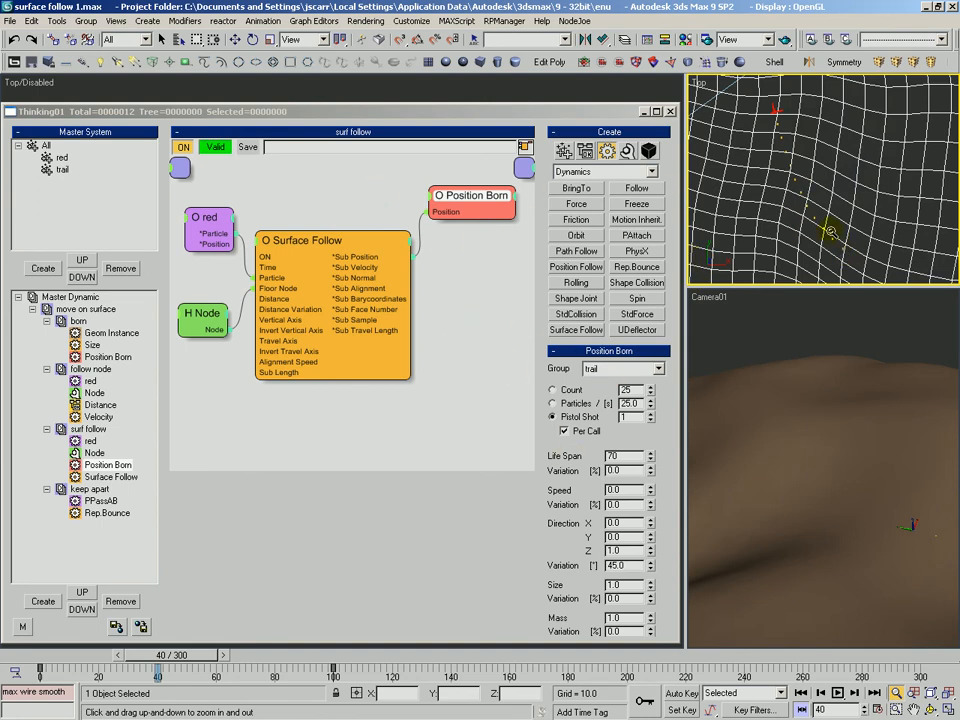
# Step: Try a Surface Follow Sample Length of 0.893 for the trail particles, and set it to 1
pyautogui.click(353, 258)
pyautogui.moveTo(340, 241); pyautogui.dragTo(336, 241)
pyautogui.moveTo(655, 531); pyautogui.dragTo(655, 541)
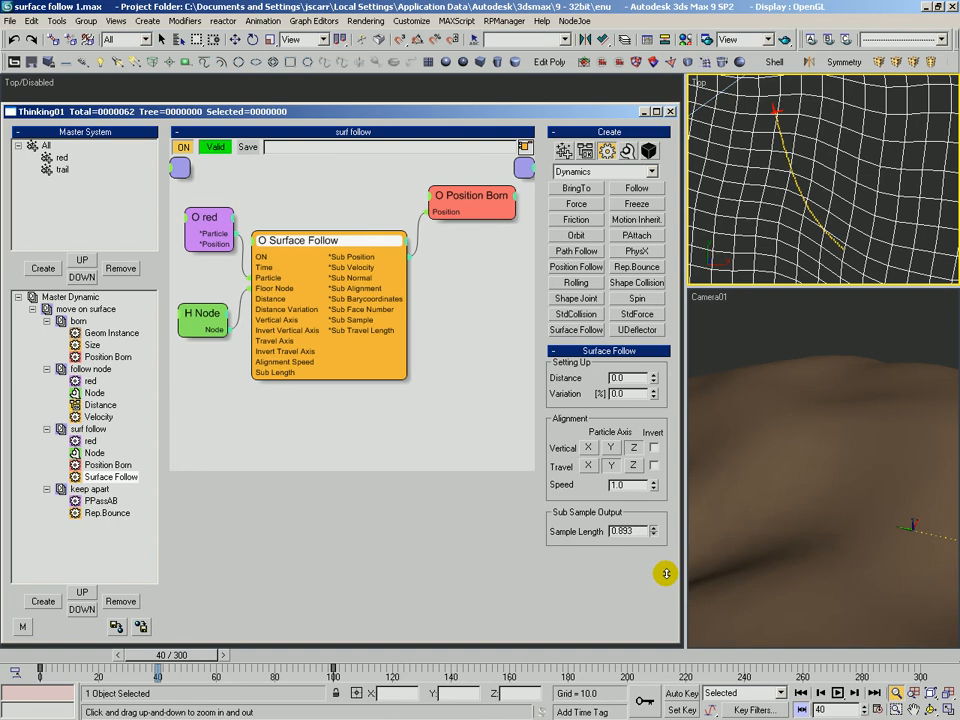
pyautogui.moveTo(662, 548); pyautogui.dragTo(554, 531)
pyautogui.write('1')
# Step: Orbit and zoom the wireframe terrain view to examine the spacing of the trail particles across the surface
pyautogui.moveTo(799, 128); pyautogui.dragTo(820, 140)
pyautogui.hotkey('ctrl', 'r')
pyautogui.hotkey('alt', 'z')
pyautogui.moveTo(800, 150); pyautogui.dragTo(690, 326)
pyautogui.moveTo(838, 105); pyautogui.dragTo(818, 102)
pyautogui.keyDown('alt'); pyautogui.moveTo(818, 102); pyautogui.dragTo(780, 145, button='middle'); pyautogui.keyUp('alt')
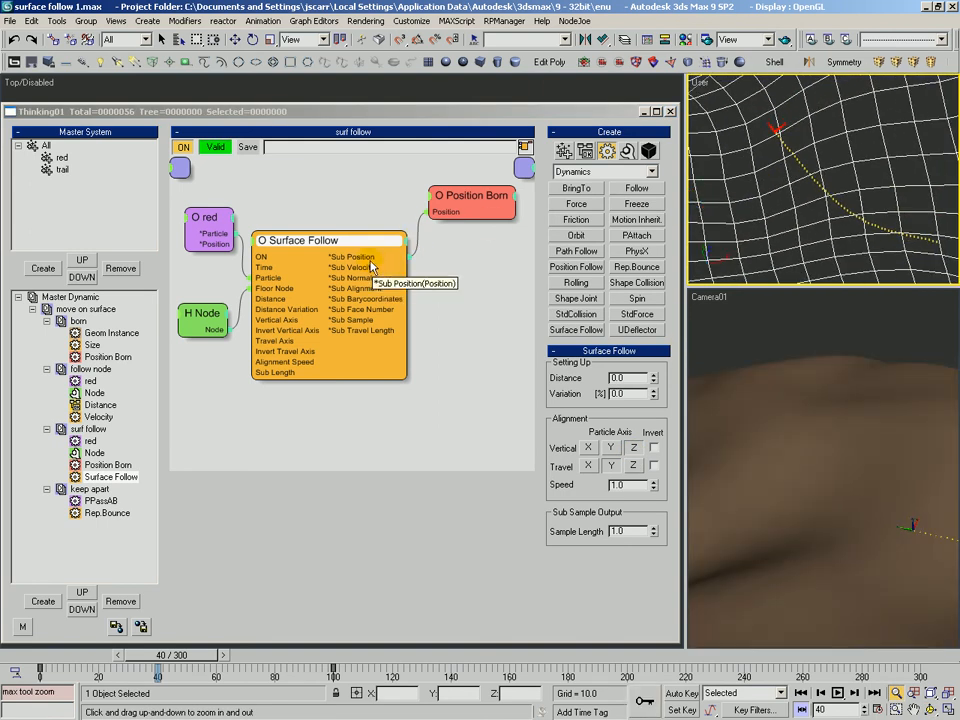
# Step: Zoom in on the wireframe trail particles and bring up the surf follow set's Position Born settings for review
pyautogui.moveTo(627, 531); pyautogui.dragTo(554, 527)
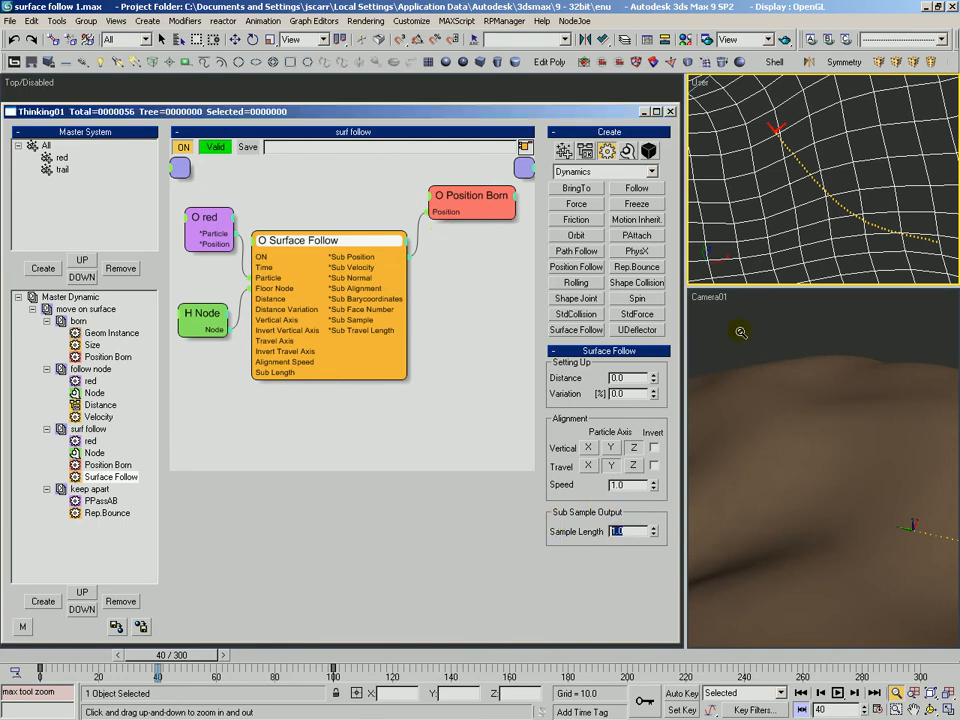
pyautogui.moveTo(802, 160); pyautogui.dragTo(806, 88)
pyautogui.rightClick(825, 133)
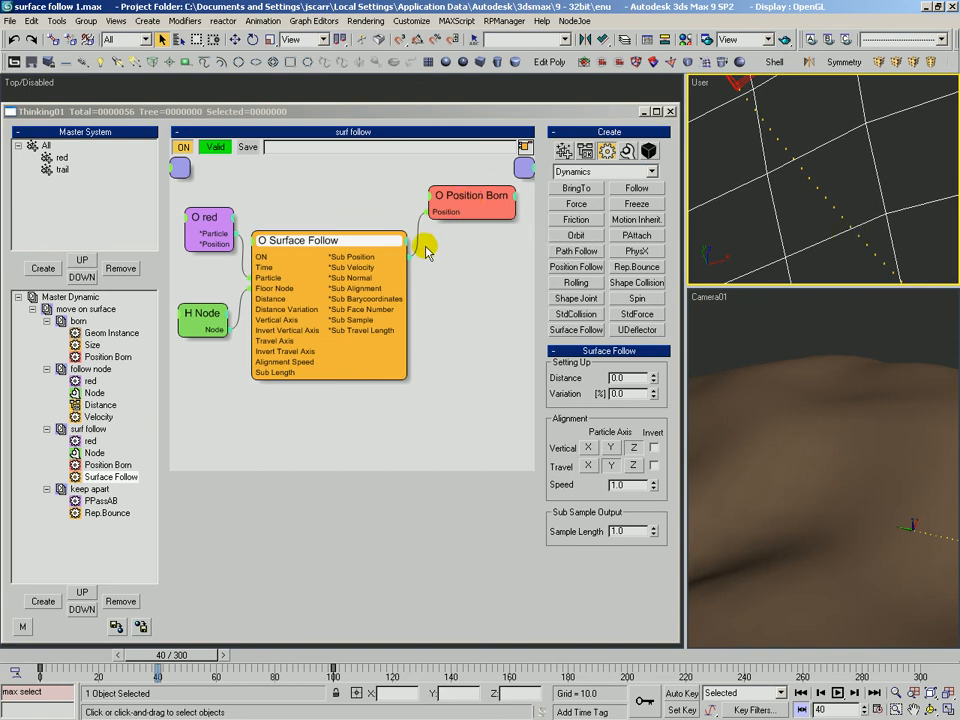
pyautogui.moveTo(440, 218); pyautogui.dragTo(435, 222)
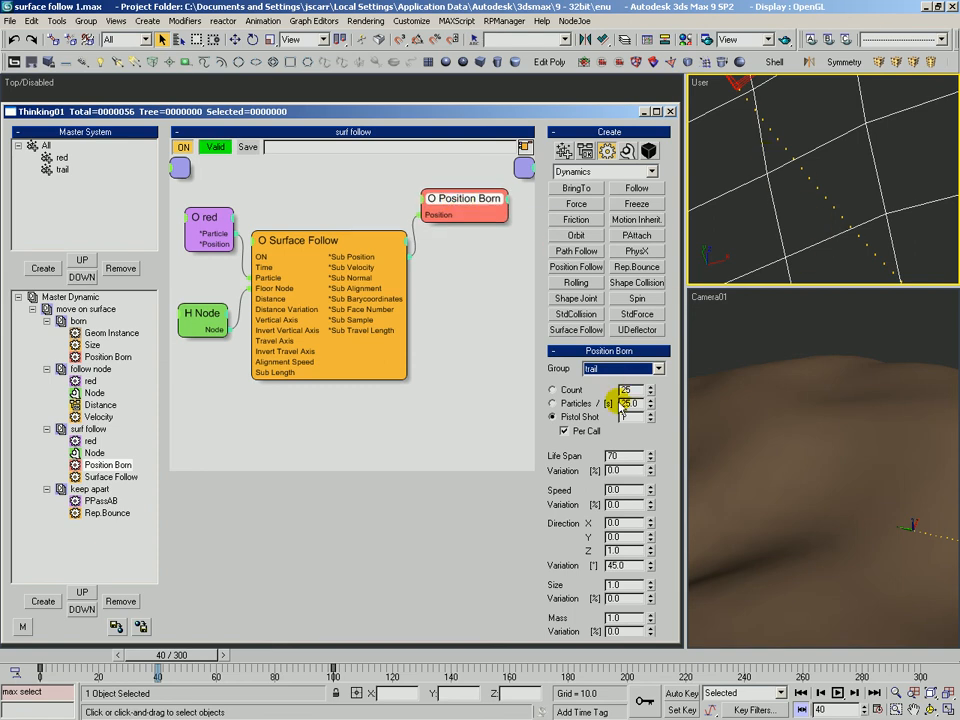
# Step: Set the Surface Follow Sample Length to 2
pyautogui.keyDown('ctrl'); pyautogui.click(812, 179); pyautogui.keyUp('ctrl')
pyautogui.keyDown('ctrl'); pyautogui.keyDown('alt'); pyautogui.moveTo(812, 179); pyautogui.dragTo(830, 146, button='middle'); pyautogui.keyUp('alt'); pyautogui.keyUp('ctrl')
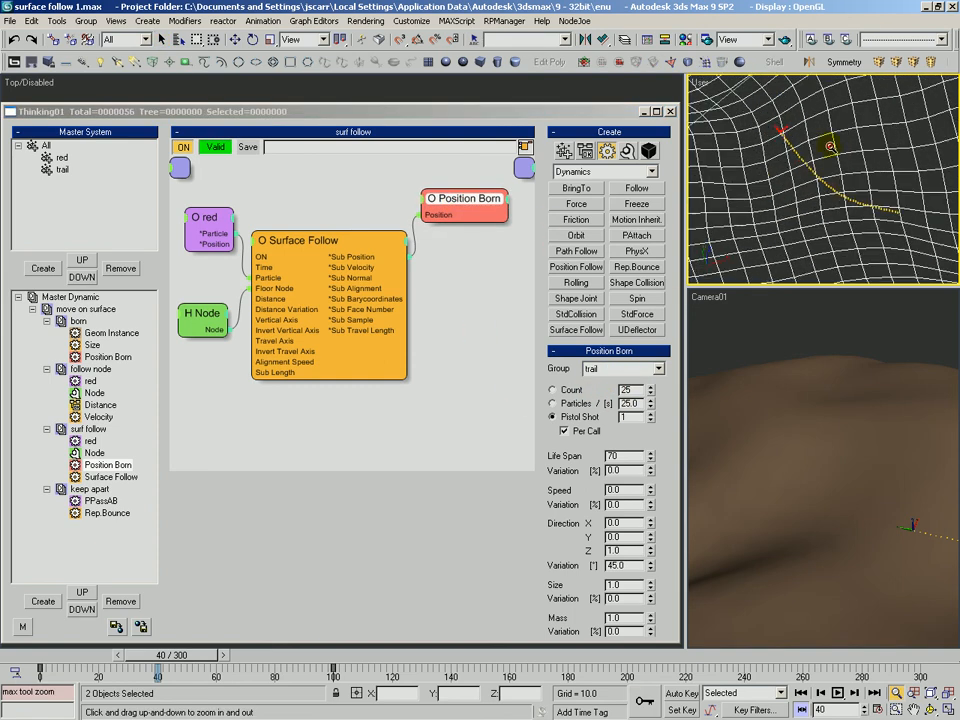
pyautogui.click(385, 239)
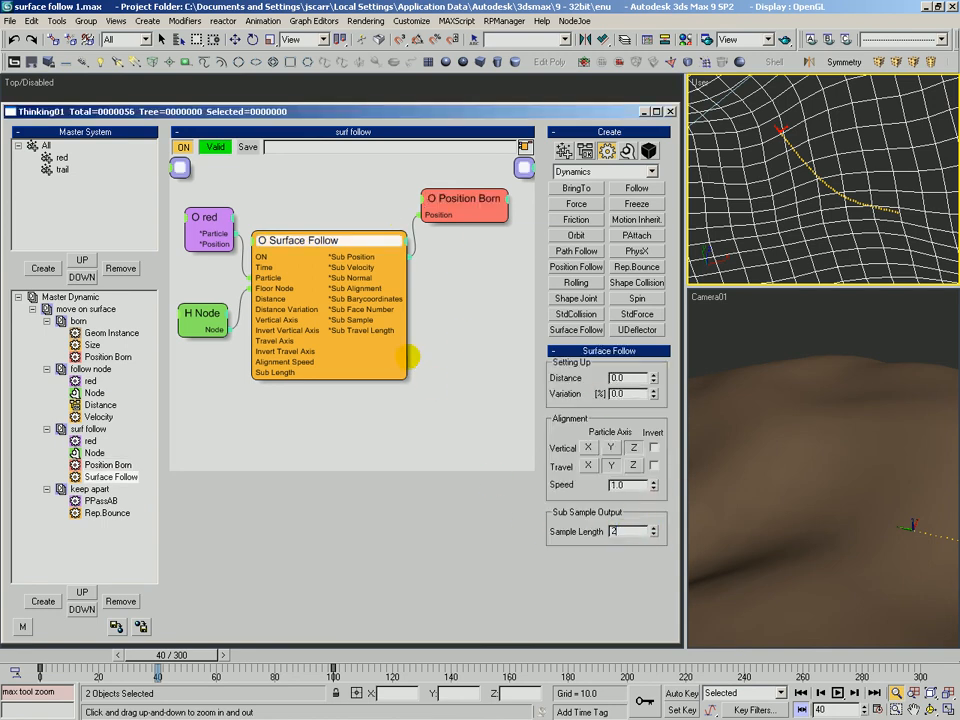
# Step: Return to frame 0 and set the Pistol Shot of the born set's Position Born operator to 100
pyautogui.click(95, 357)
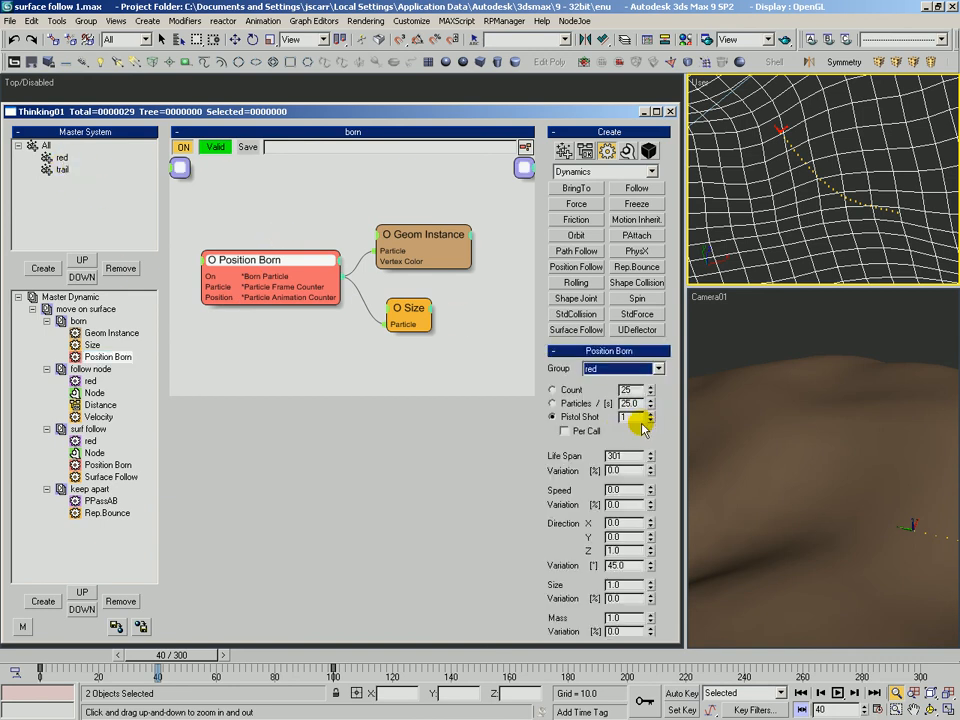
pyautogui.moveTo(42, 655); pyautogui.dragTo(19, 654)
pyautogui.moveTo(650, 414); pyautogui.dragTo(645, 447)
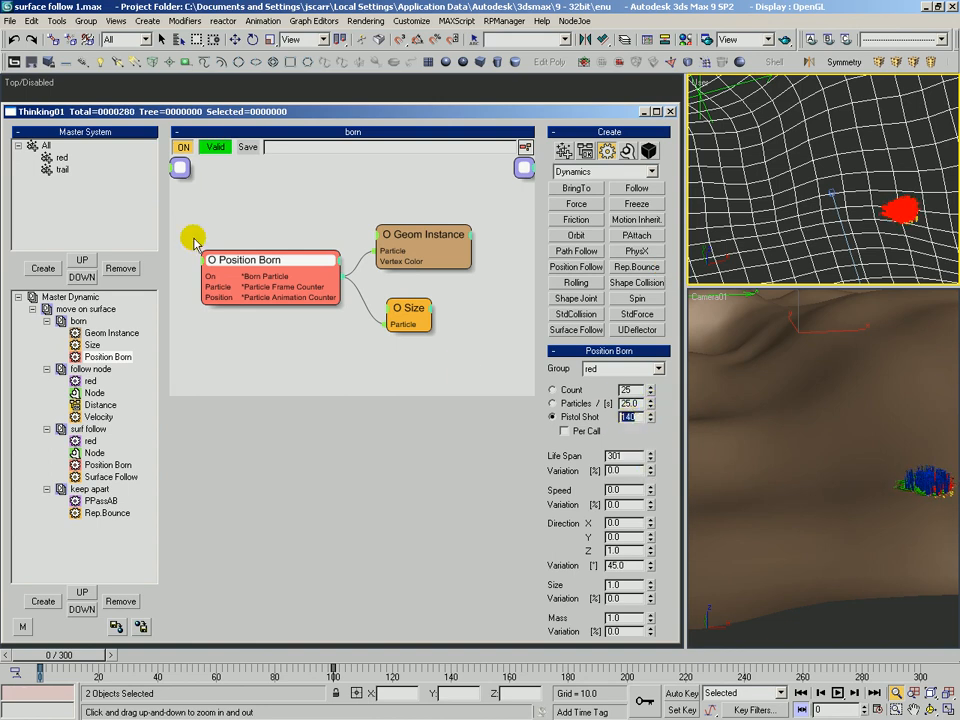
pyautogui.moveTo(799, 428)
pyautogui.mouseDown()
pyautogui.moveTo(870, 464)
pyautogui.moveTo(876, 281)
pyautogui.mouseUp()
pyautogui.click(878, 270)
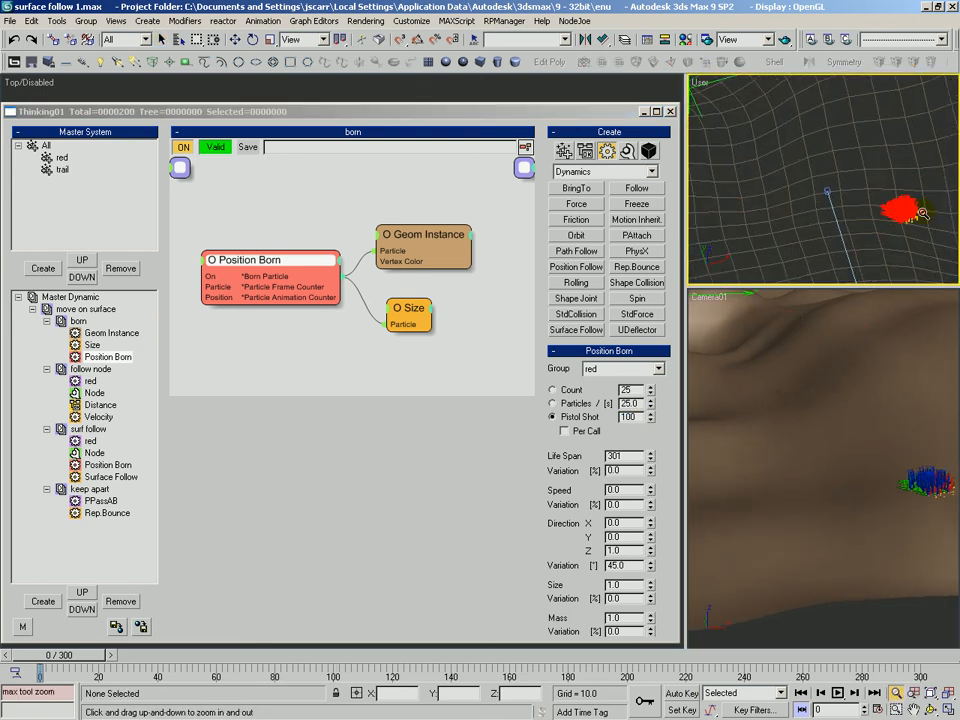
# Step: Show the terrain shaded in the User view and advance to frame 39 to examine the trails of the red particles
pyautogui.scroll(3, 898, 210)
pyautogui.press('F3')
pyautogui.scroll(1, 884, 208)
pyautogui.press('F4')
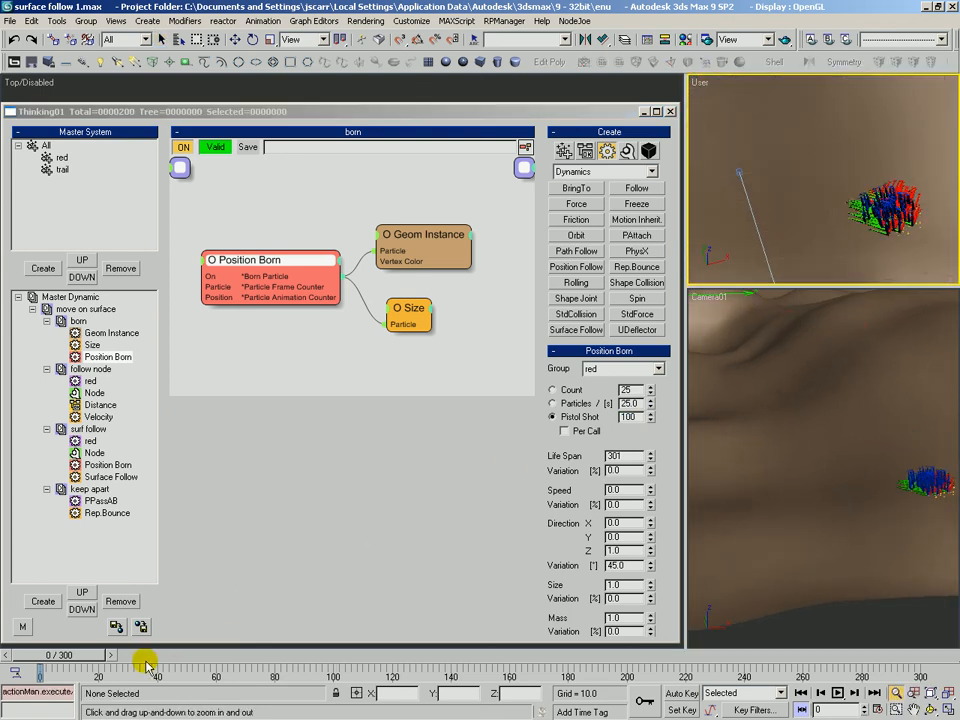
pyautogui.moveTo(102, 655); pyautogui.dragTo(202, 655)
pyautogui.hotkey('alt', 'z')
pyautogui.keyDown('alt'); pyautogui.moveTo(766, 158); pyautogui.dragTo(800, 178, button='middle'); pyautogui.keyUp('alt')
# Step: Bring up the Surface Follow settings and examine the yellow trail particles close up in the User view
pyautogui.click(313, 377)
pyautogui.click(88, 476)
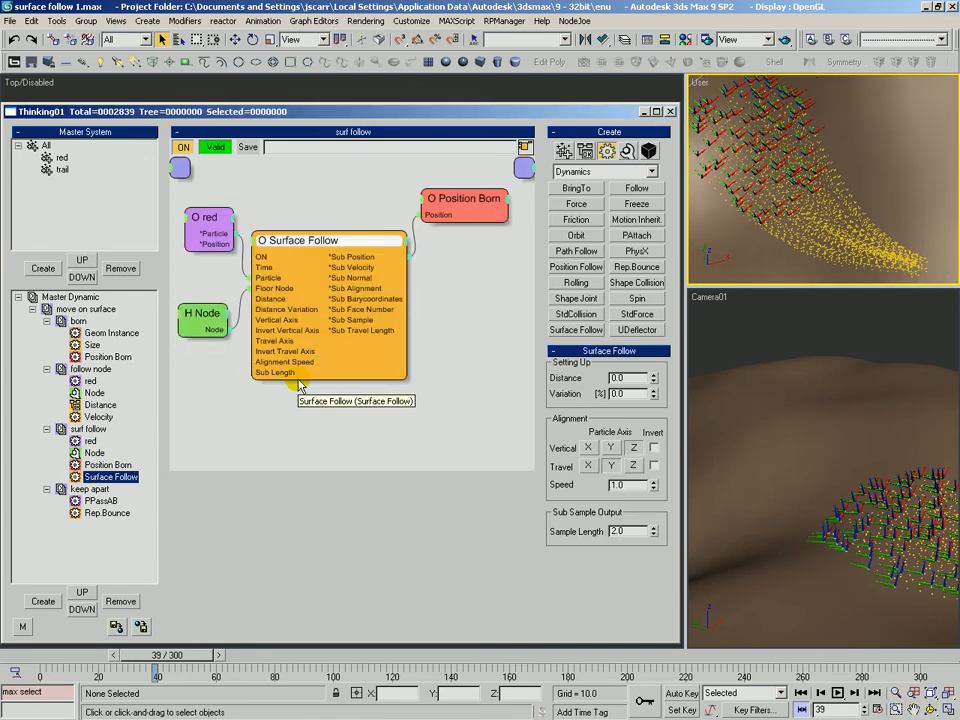
pyautogui.click(826, 228)
pyautogui.keyDown('ctrl'); pyautogui.click(839, 207); pyautogui.keyUp('ctrl')
pyautogui.hotkey('alt', 'z')
pyautogui.moveTo(839, 207); pyautogui.dragTo(842, 250)
# Step: Move the Surface Follow and Node operators apart in the surf follow graph to make room for another helper
pyautogui.click(219, 258)
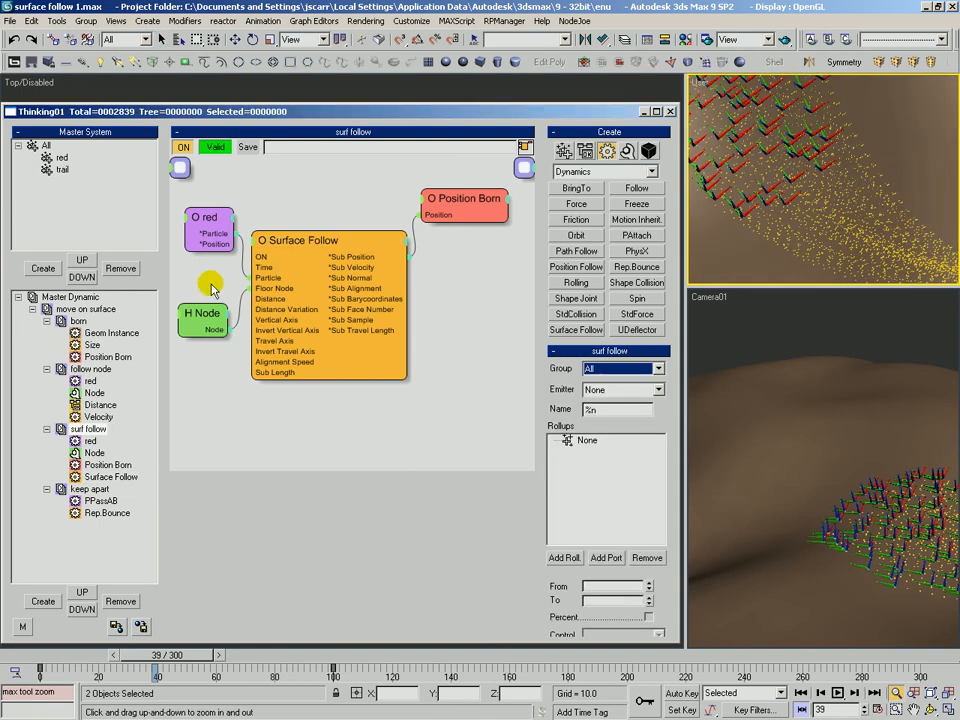
pyautogui.moveTo(195, 330); pyautogui.dragTo(189, 322)
pyautogui.moveTo(310, 247); pyautogui.dragTo(375, 283)
pyautogui.moveTo(189, 311); pyautogui.dragTo(201, 385)
pyautogui.click(322, 261)
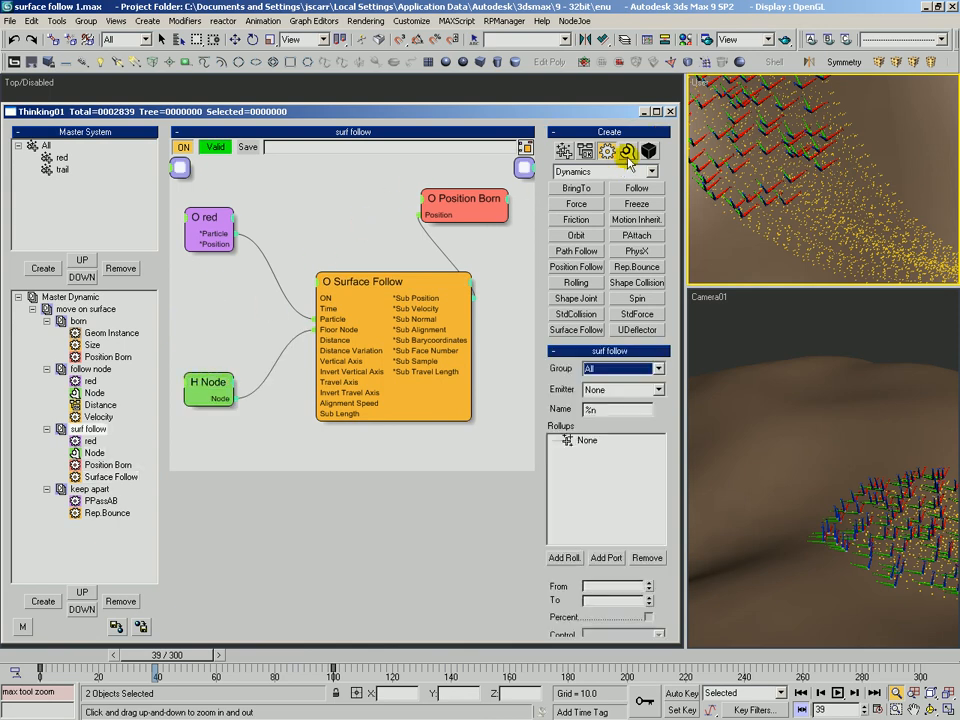
# Step: Add a Random helper between the red and Node operators in the surf follow graph
pyautogui.click(627, 150)
pyautogui.click(633, 316)
pyautogui.click(198, 308)
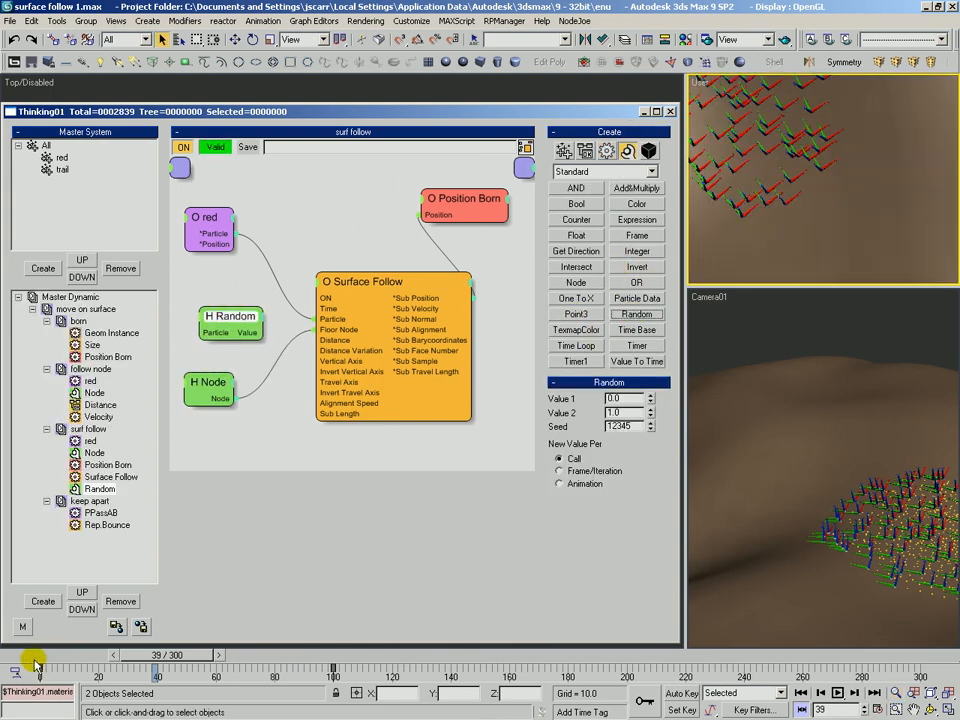
# Step: Return to frame 0 and set the Random helper's Value 1 to 1.0 and Value 2 to 2.0
pyautogui.click(42, 665)
pyautogui.click(70, 297)
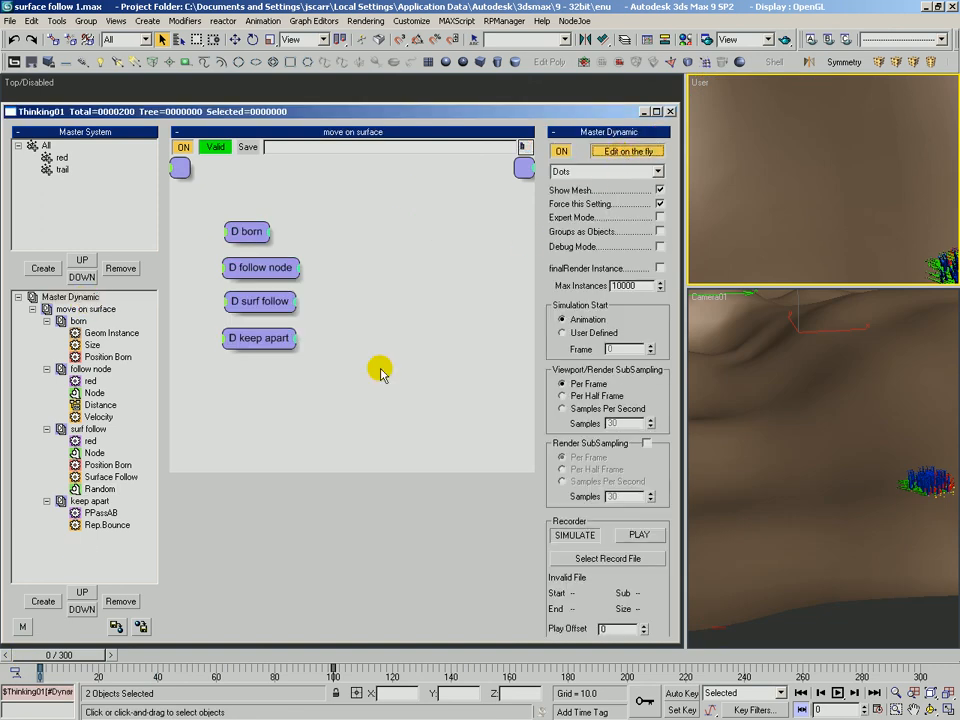
pyautogui.click(75, 657)
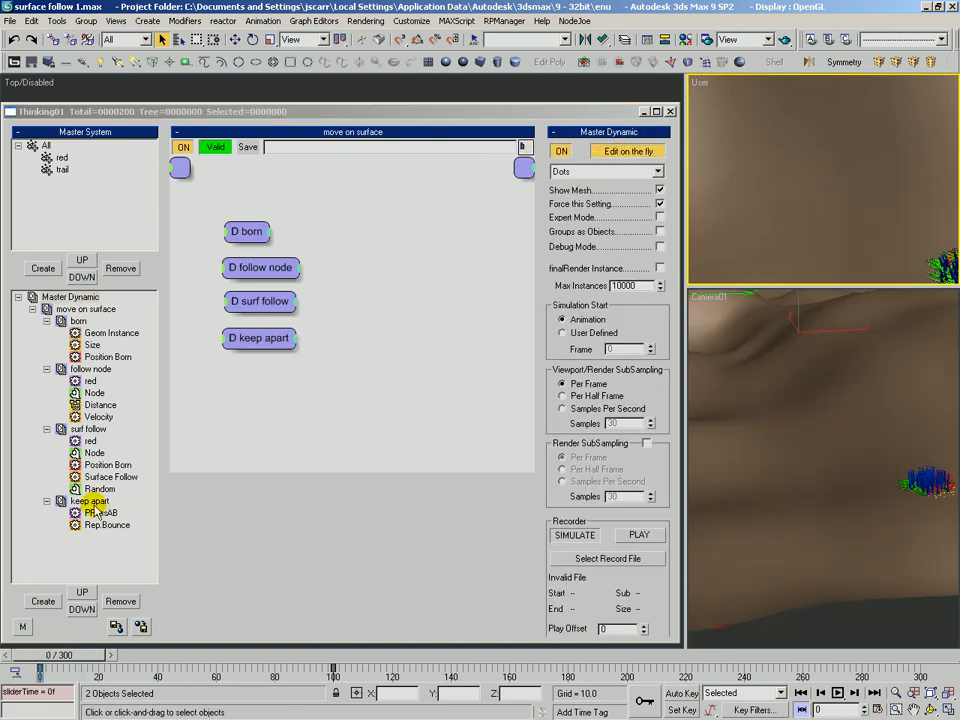
pyautogui.click(92, 429)
pyautogui.moveTo(230, 318); pyautogui.dragTo(240, 306)
pyautogui.write('1')
pyautogui.press('Tab')
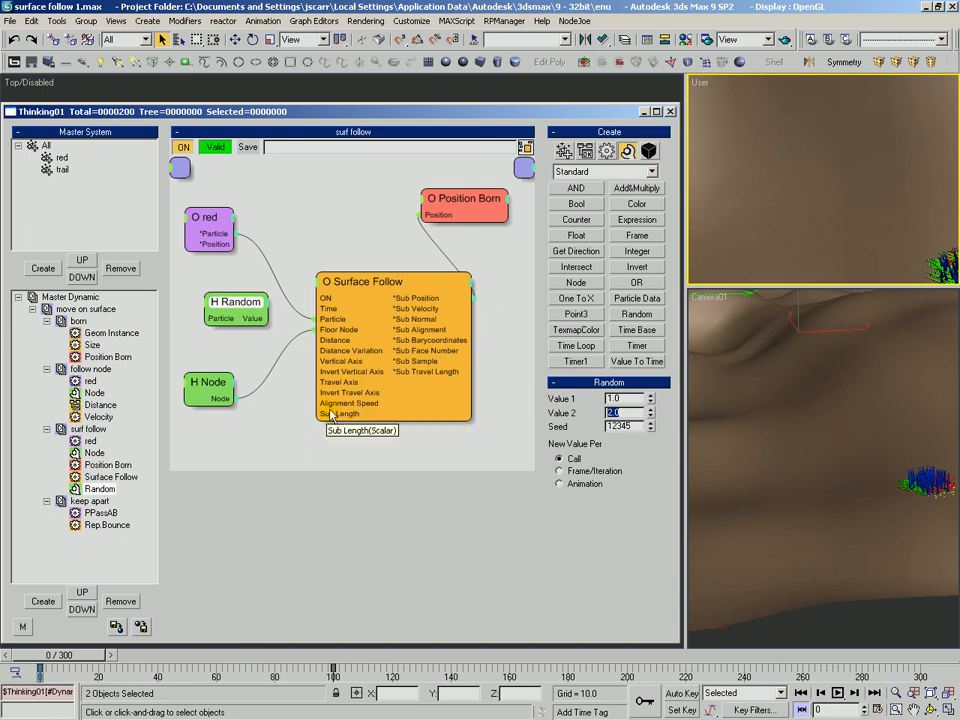
# Step: Feed Random's Value into Sub Length and red's Particle into Random, using seed 12515 and a new value per Animation
pyautogui.moveTo(320, 413); pyautogui.dragTo(266, 318)
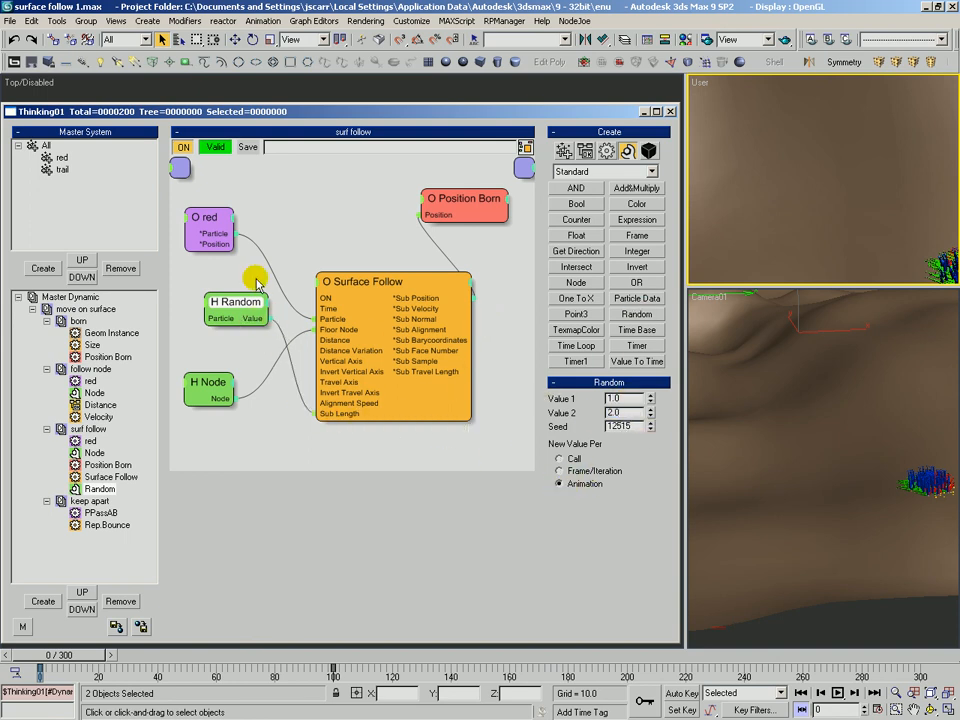
pyautogui.moveTo(210, 318); pyautogui.dragTo(217, 237)
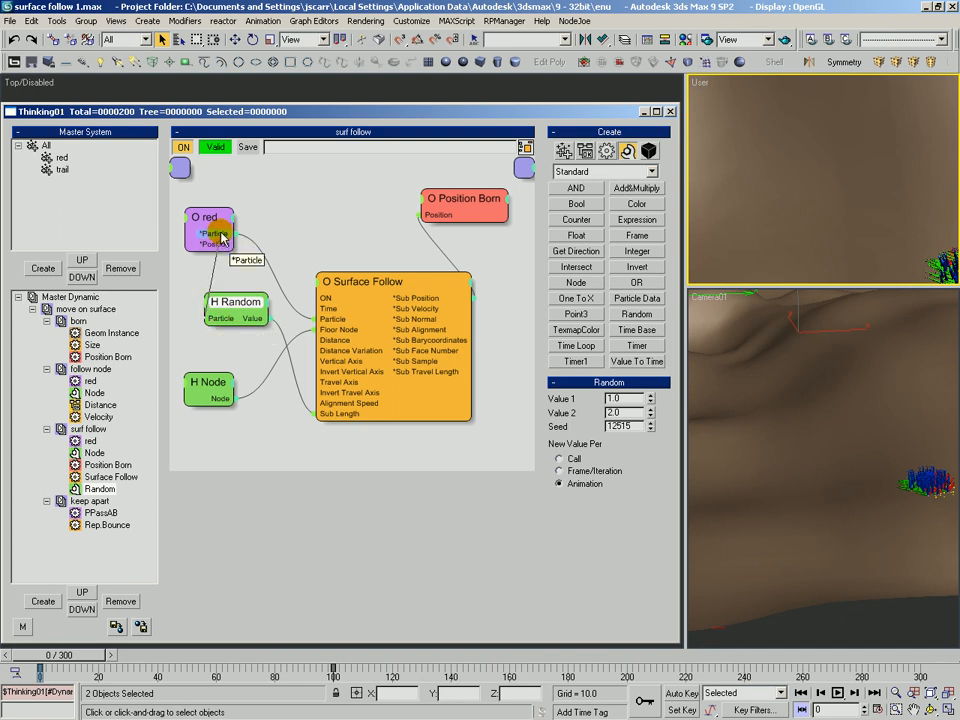
pyautogui.moveTo(228, 304)
pyautogui.mouseDown()
pyautogui.moveTo(216, 306)
pyautogui.moveTo(232, 304)
pyautogui.mouseUp()
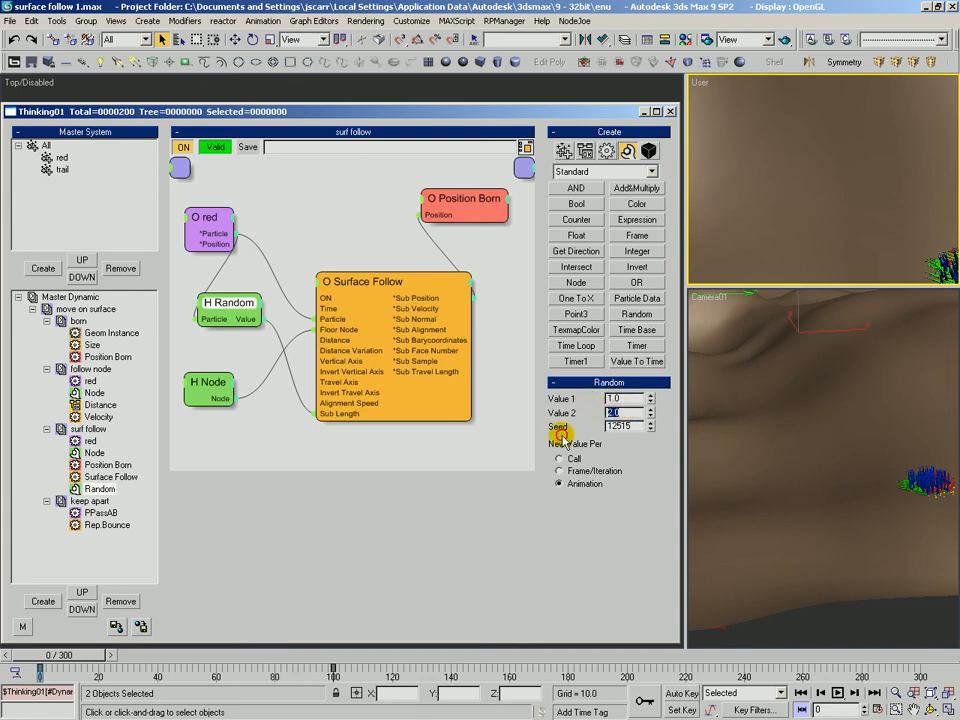
# Step: Advance the animation to frame 48 and examine the randomly spaced trail particles over the wireframe terrain
pyautogui.moveTo(90, 668); pyautogui.dragTo(228, 665)
pyautogui.hotkey('alt', 'z')
pyautogui.press('F3')
pyautogui.moveTo(789, 176)
pyautogui.mouseDown()
pyautogui.moveTo(803, 180)
pyautogui.moveTo(788, 186)
pyautogui.mouseUp()
pyautogui.hotkey('alt', 'z')
pyautogui.hotkey('ctrl', 'r')
pyautogui.hotkey('alt', 'z')
pyautogui.moveTo(750, 222); pyautogui.dragTo(746, 194)
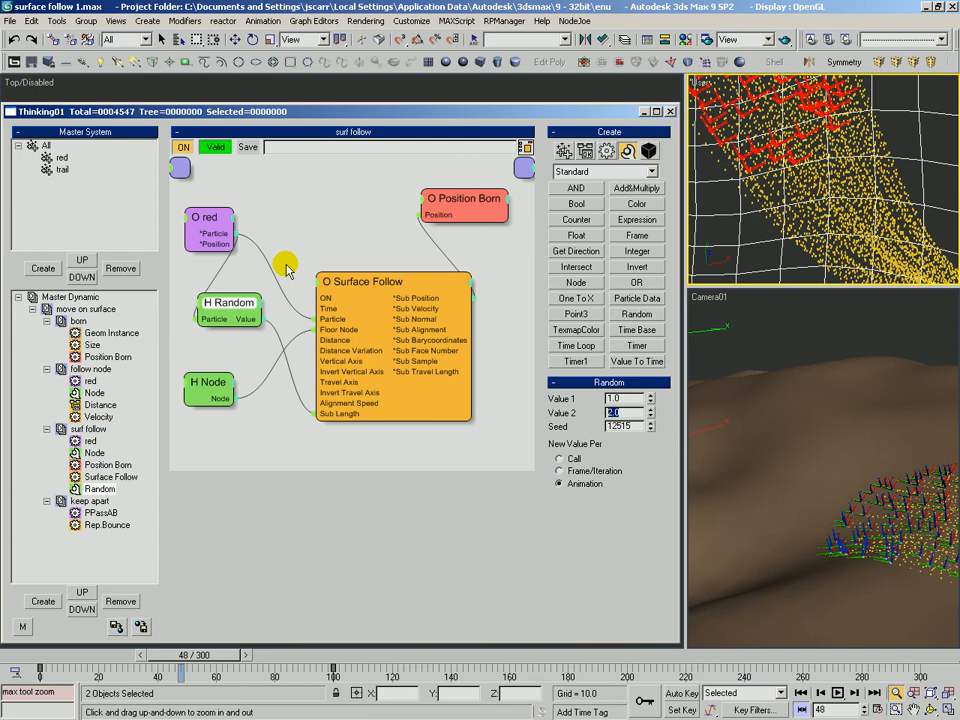
# Step: Set Random's Value 2 to 5.0, check the trails at frame 47 and return to frame 0
pyautogui.moveTo(27, 661); pyautogui.dragTo(211, 662)
pyautogui.click(20, 656)
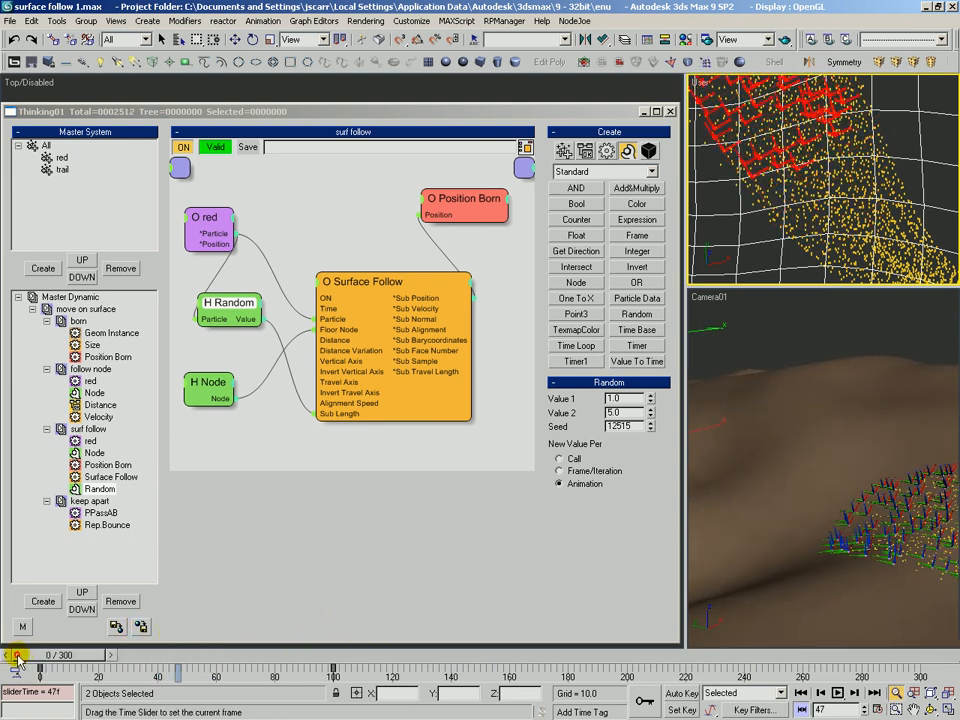
pyautogui.moveTo(228, 302); pyautogui.dragTo(223, 308)
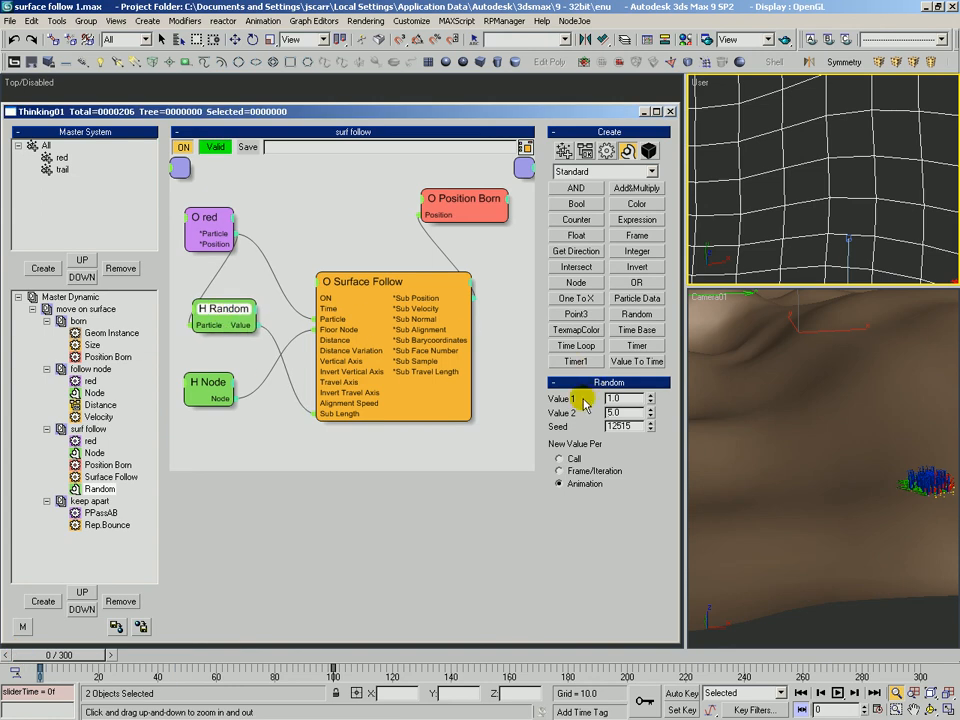
# Step: Switch the Random helper to a new value per Frame/Iteration
pyautogui.click(558, 472)
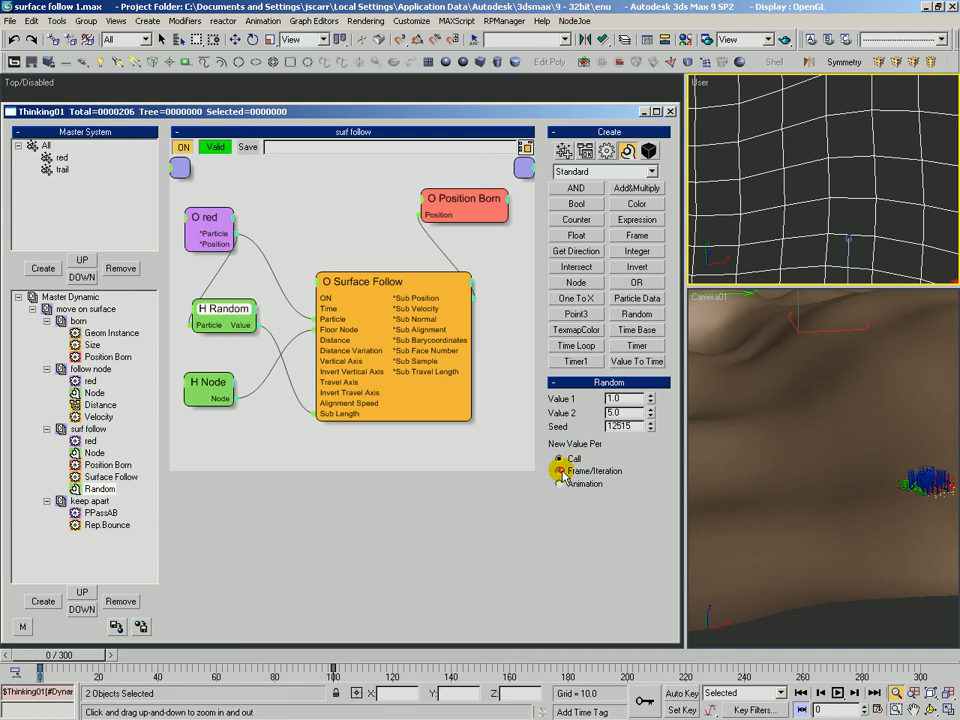
pyautogui.click(60, 656)
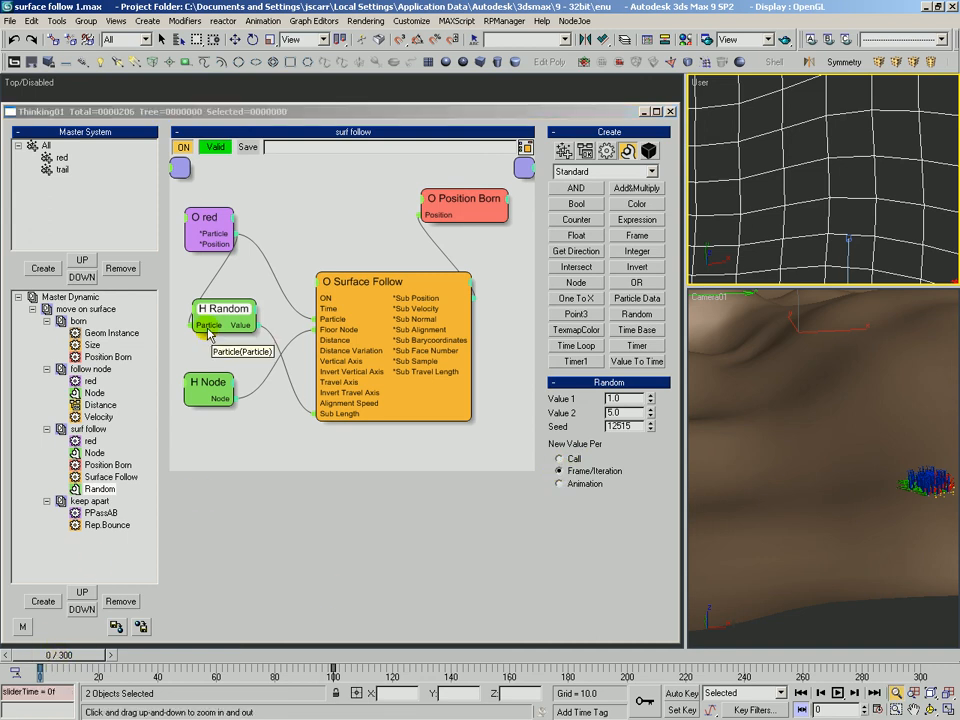
pyautogui.moveTo(221, 316); pyautogui.dragTo(219, 311)
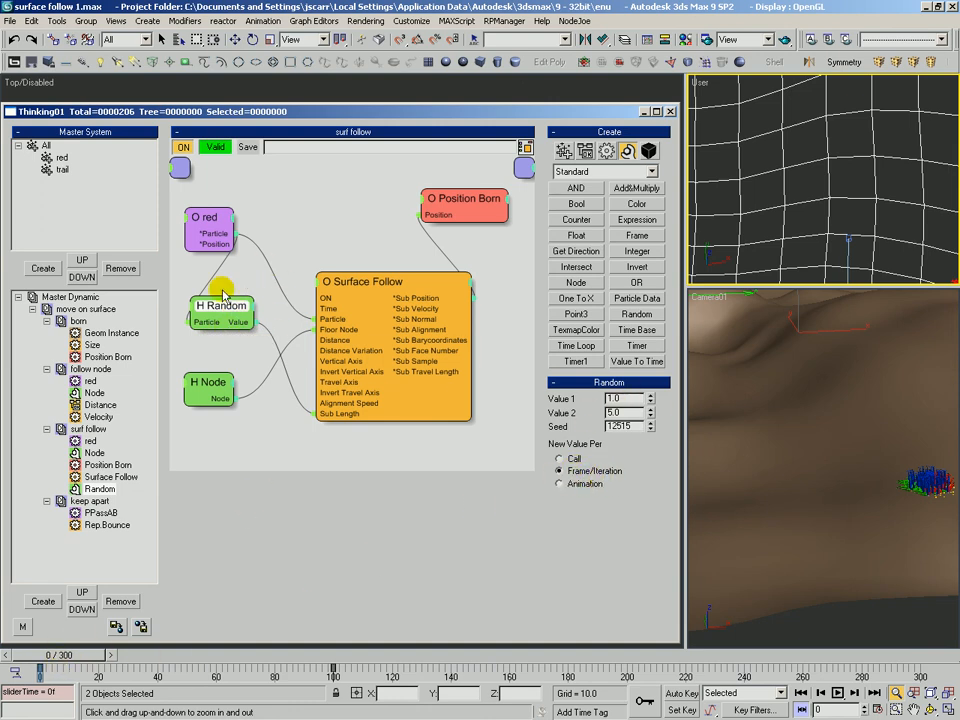
# Step: Advance to frame 51, examine the trail spacing over the wireframe terrain and return to frame 0
pyautogui.moveTo(70, 663); pyautogui.dragTo(219, 677)
pyautogui.hotkey('alt', 'z')
pyautogui.moveTo(770, 120)
pyautogui.mouseDown()
pyautogui.moveTo(771, 152)
pyautogui.moveTo(770, 120)
pyautogui.mouseUp()
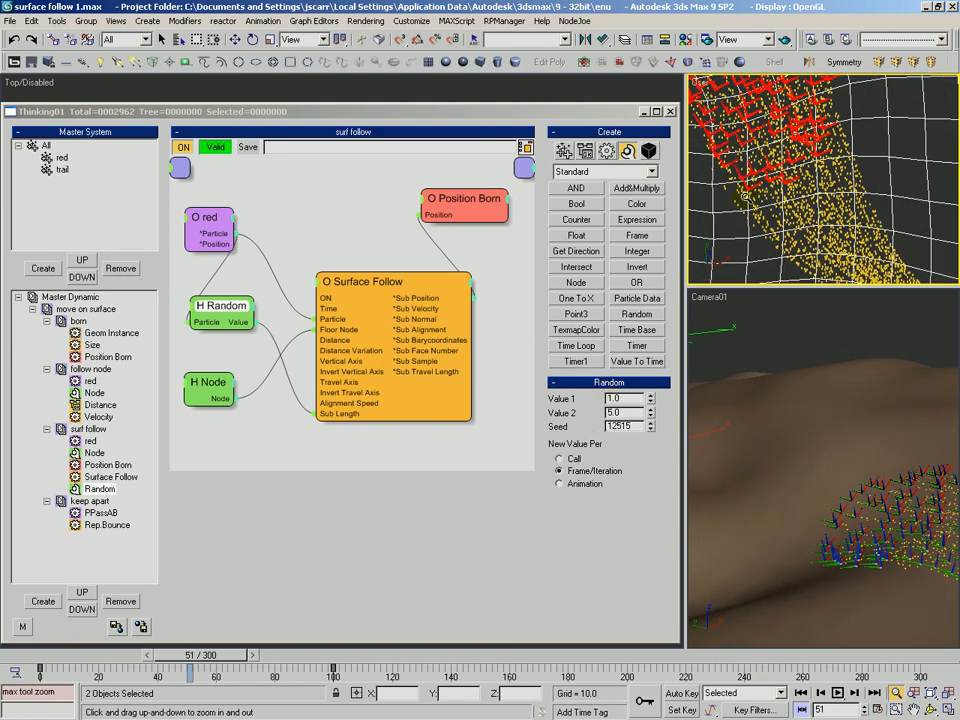
pyautogui.moveTo(788, 198); pyautogui.dragTo(817, 157)
pyautogui.moveTo(67, 660); pyautogui.dragTo(28, 632)
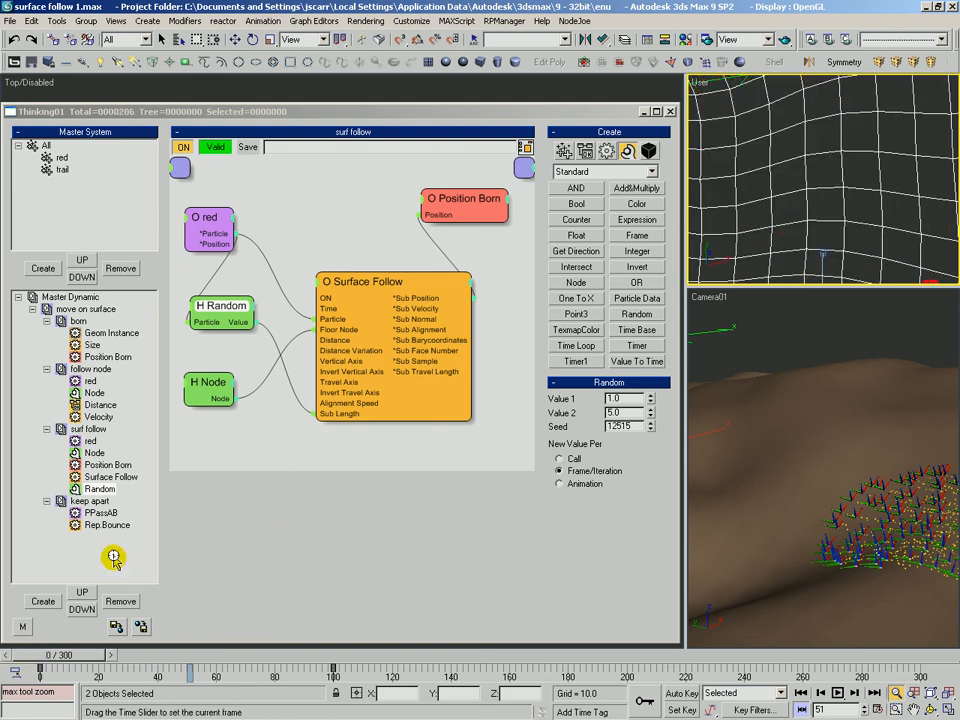
# Step: Review the Surface Follow operator's inputs and sub-sample outputs, and advance to frame 215 to check the trails in the camera view
pyautogui.press('q')
pyautogui.moveTo(362, 282); pyautogui.dragTo(332, 273)
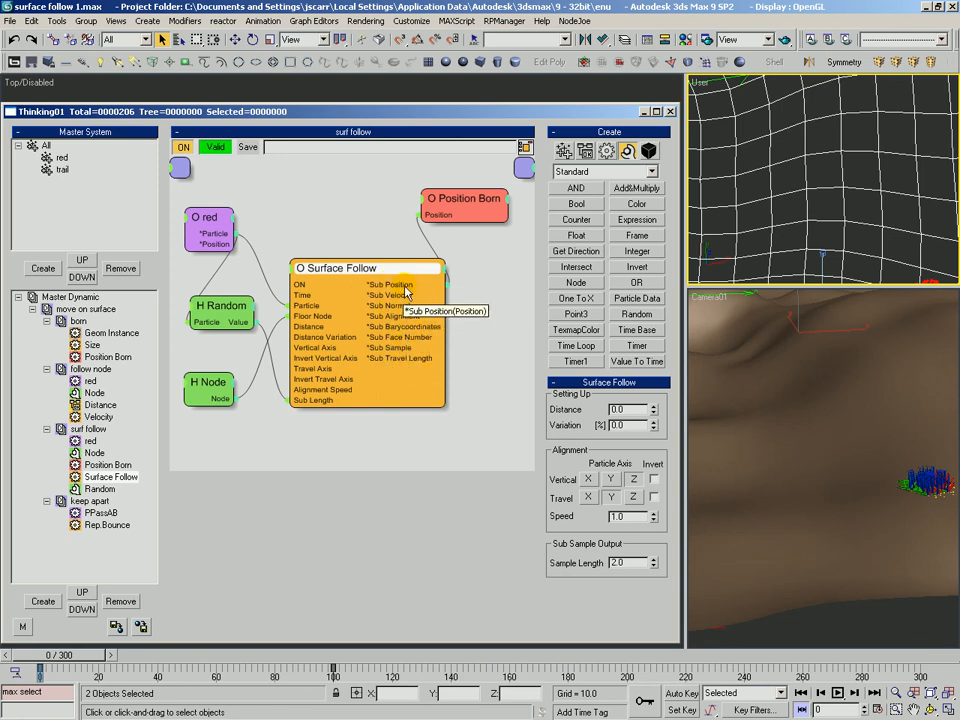
pyautogui.moveTo(399, 266); pyautogui.dragTo(397, 276)
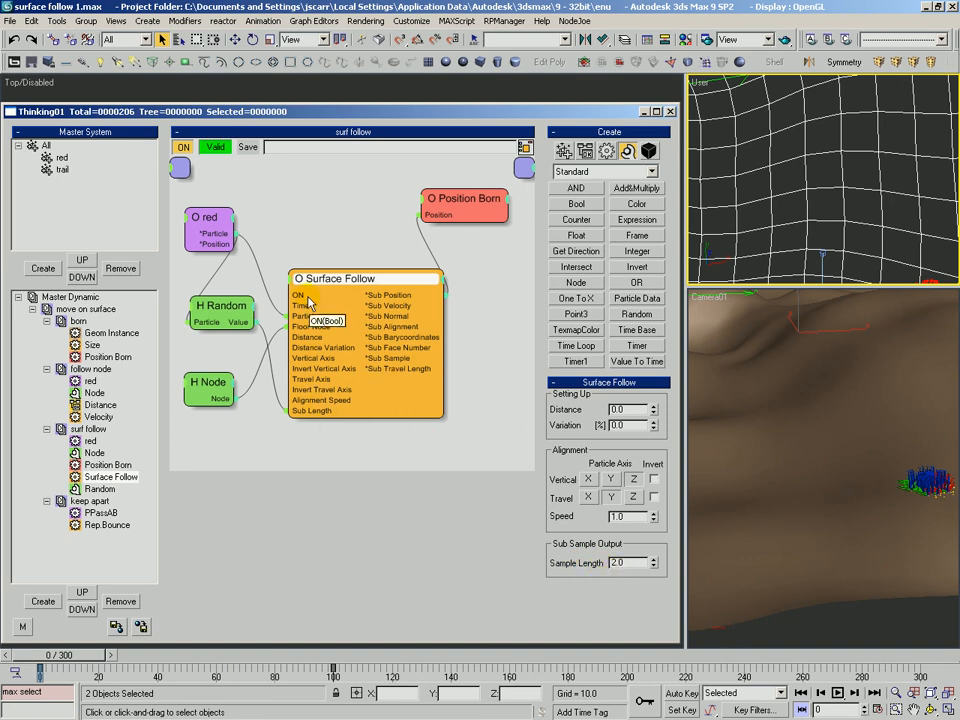
pyautogui.moveTo(321, 276); pyautogui.dragTo(325, 273)
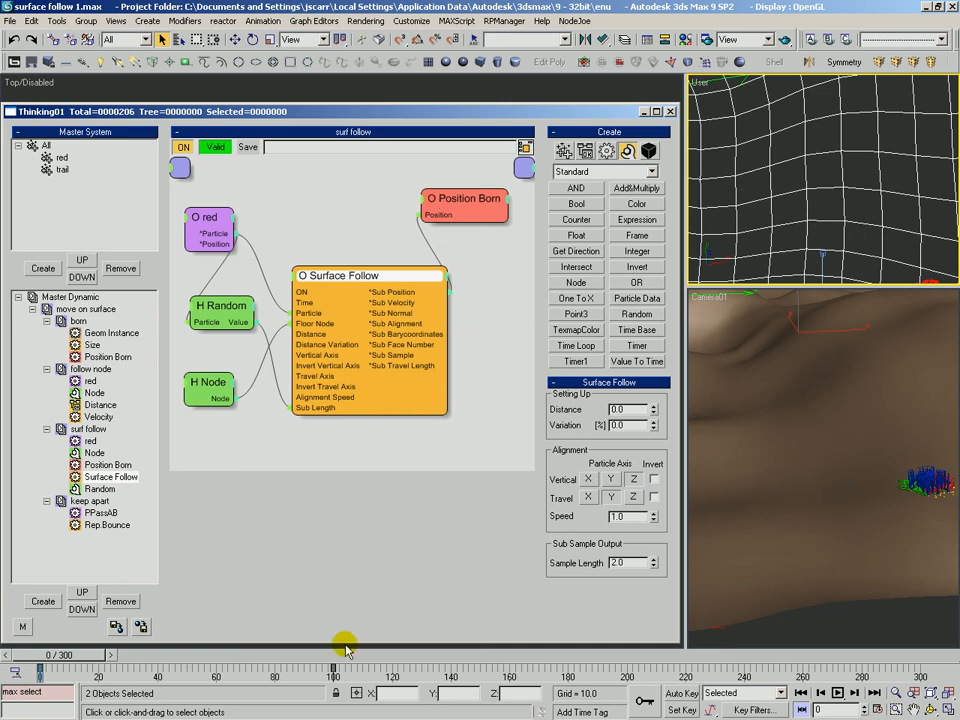
pyautogui.moveTo(92, 661); pyautogui.dragTo(700, 649)
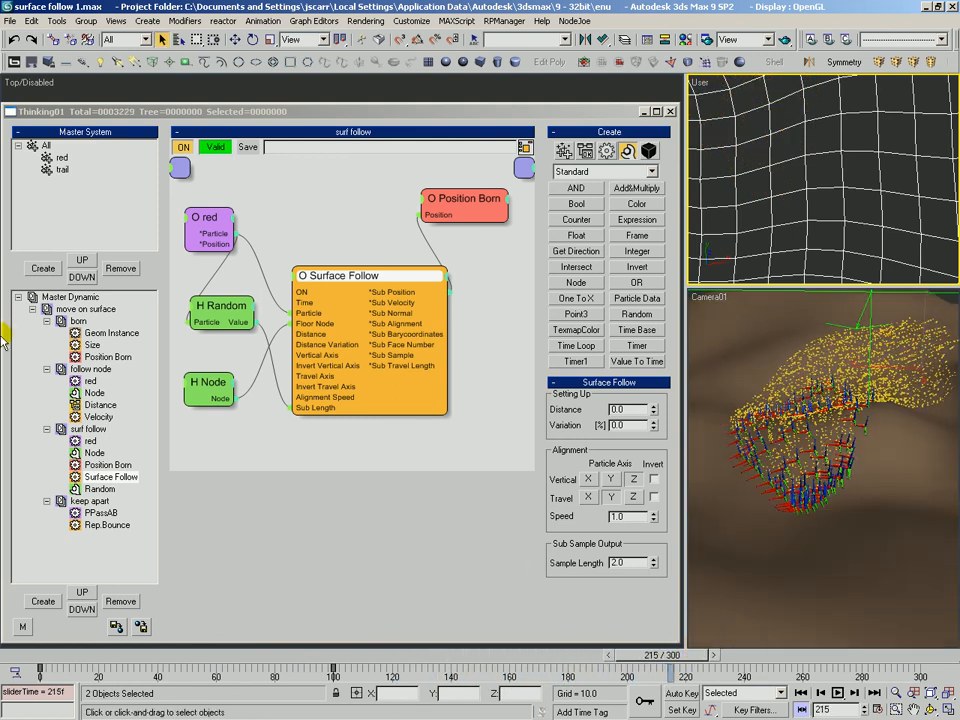